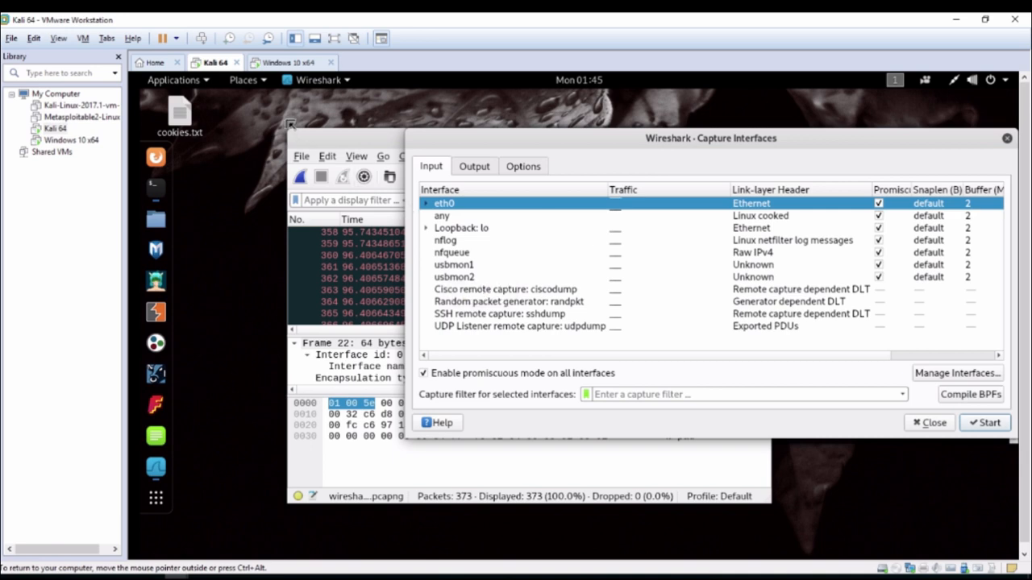
- Switch to the Windows 10 x64 virtual machine and show the News results for "mitm attack" in Chrome
left_click(291, 64)
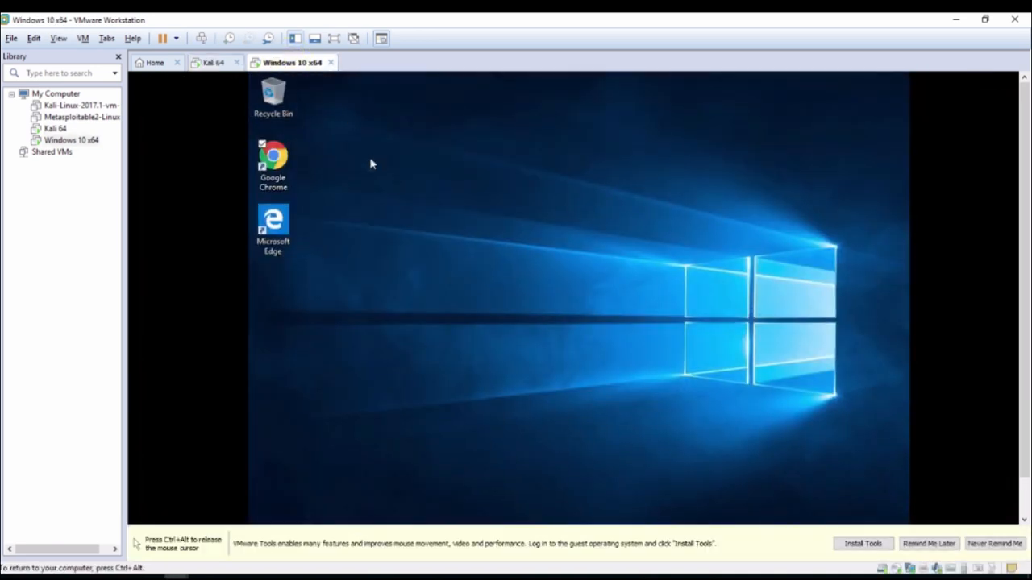
left_click(1024, 520)
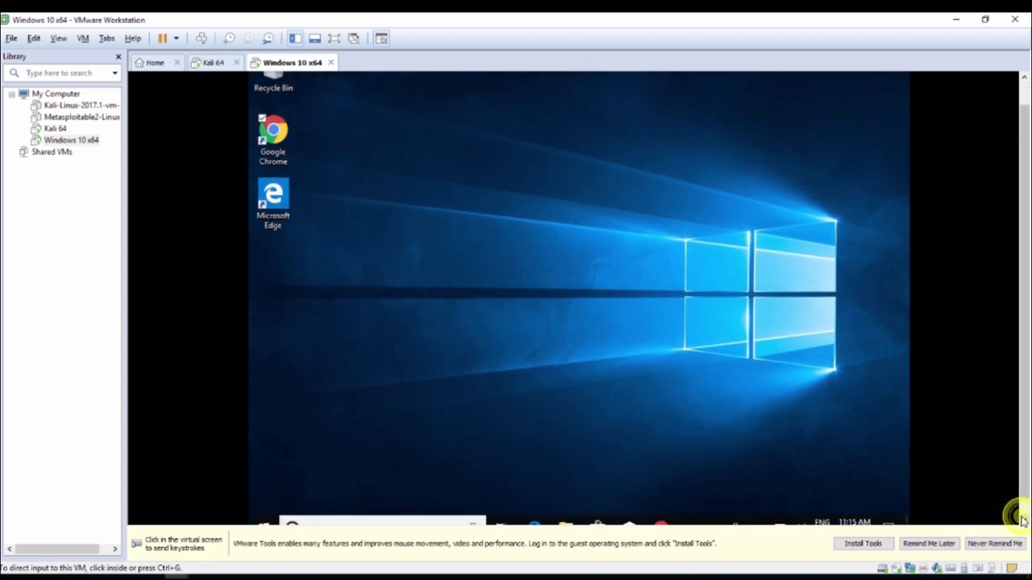
left_click(782, 504)
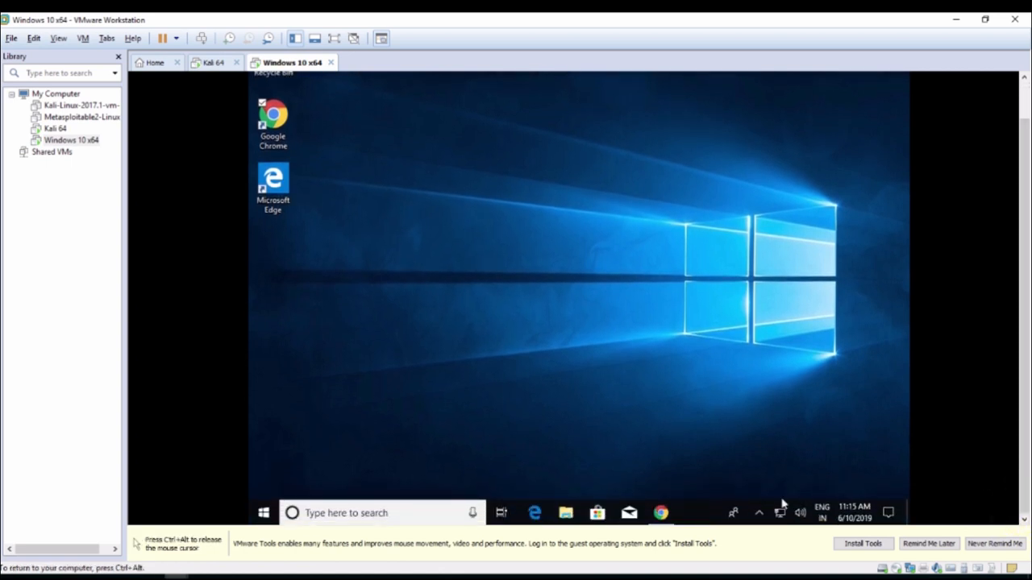
left_click(662, 513)
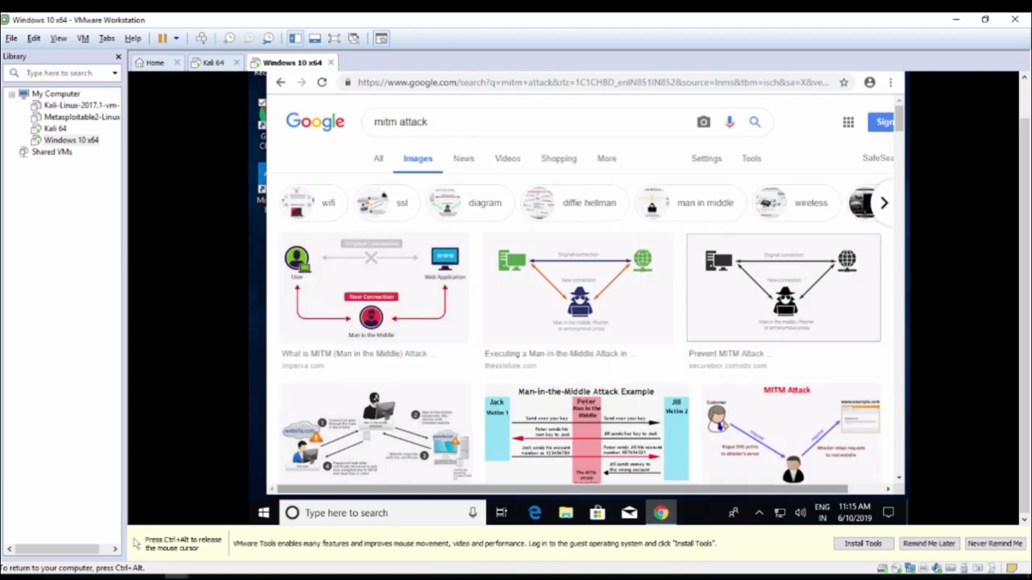
left_click(466, 160)
- Open the Plead malware article on Windows 10 x64 and check eth0's traffic and addresses in Wireshark on Kali 64
key("ctrl+alt")
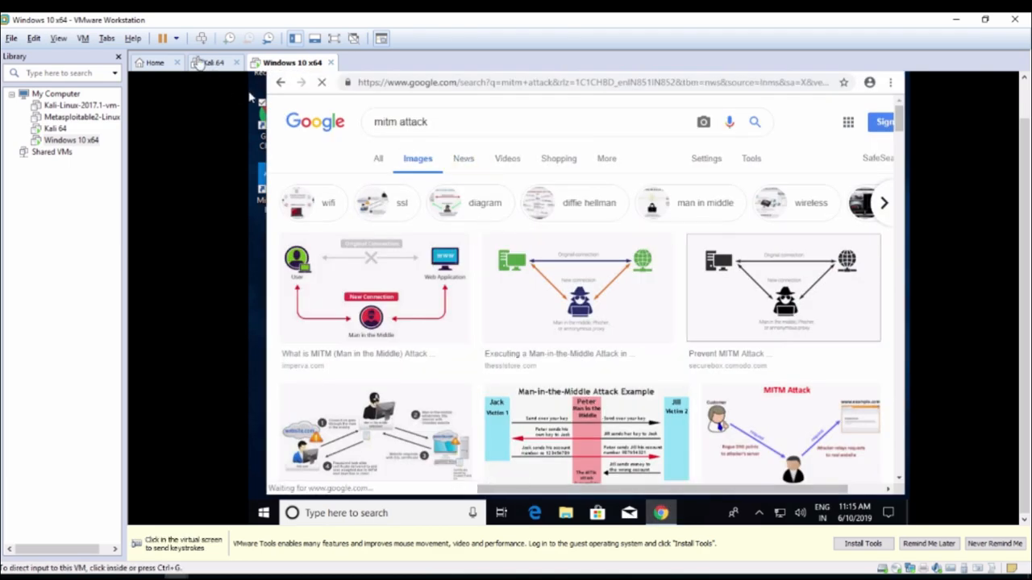
left_click(206, 67)
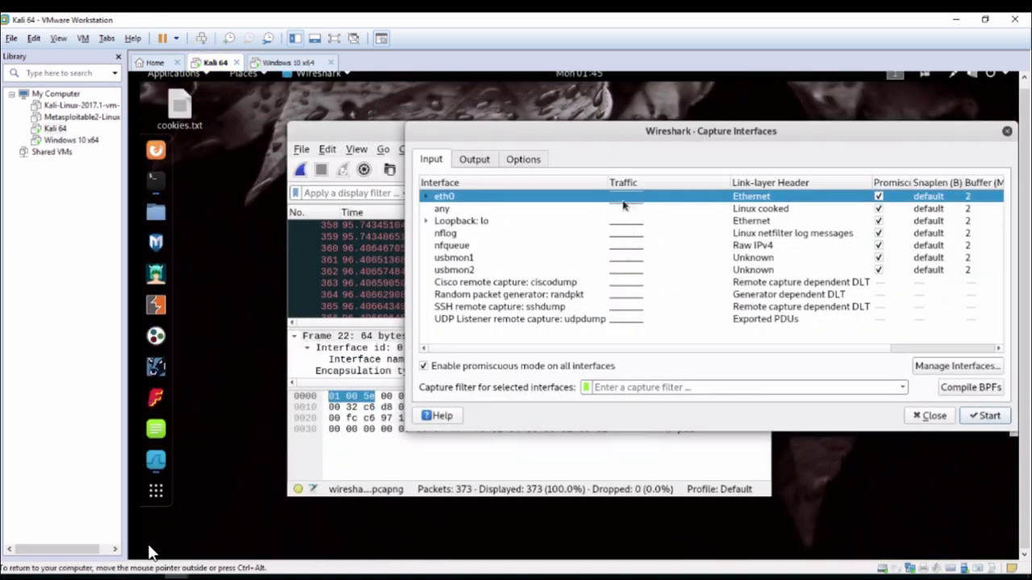
left_click(290, 63)
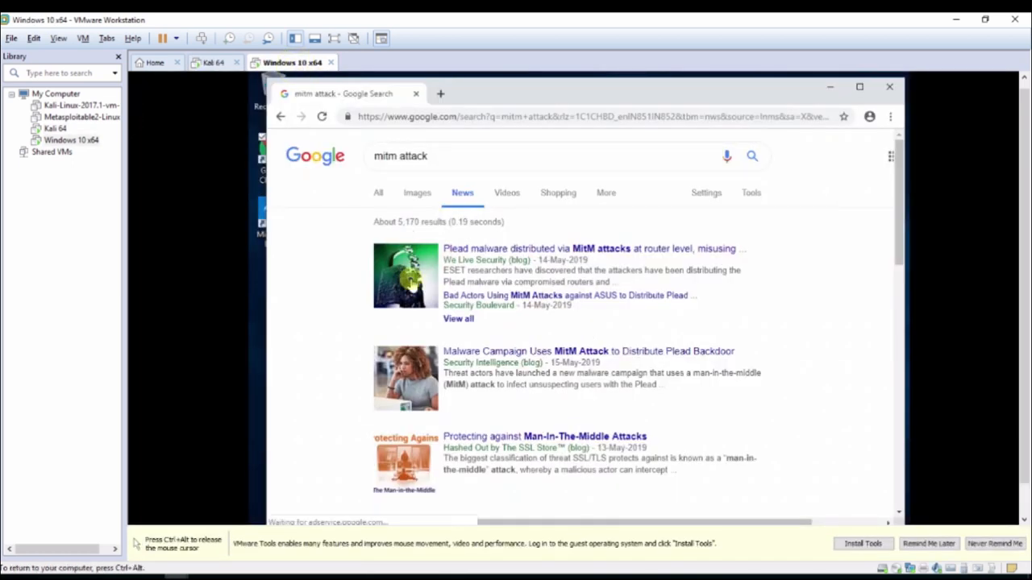
left_click(407, 274)
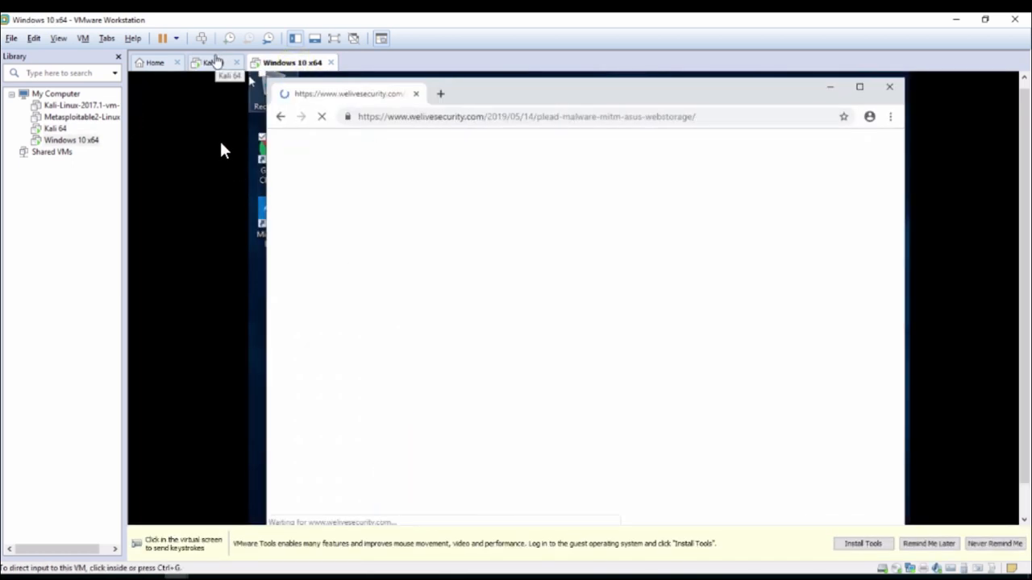
left_click(214, 62)
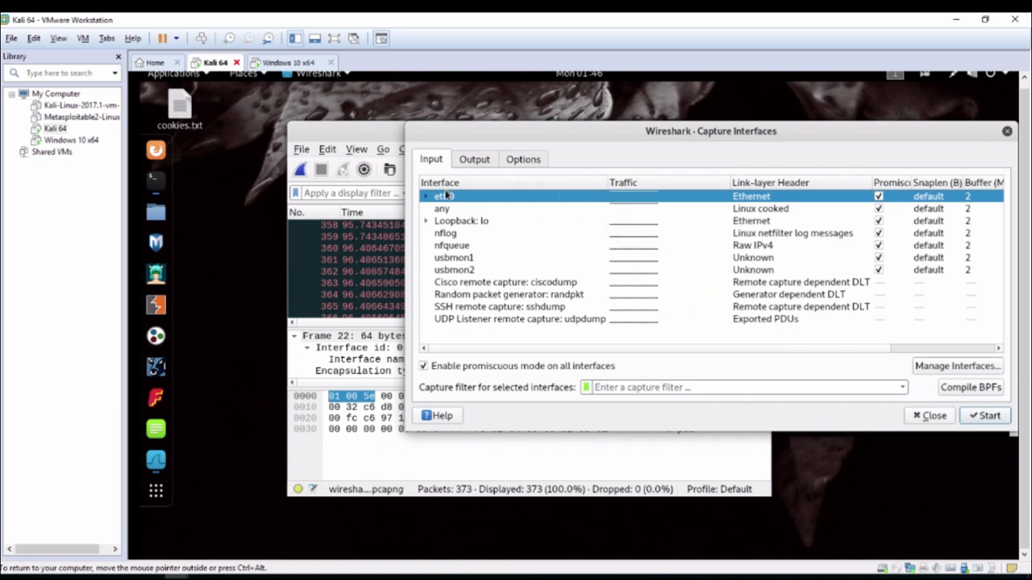
mouse_move(444, 195)
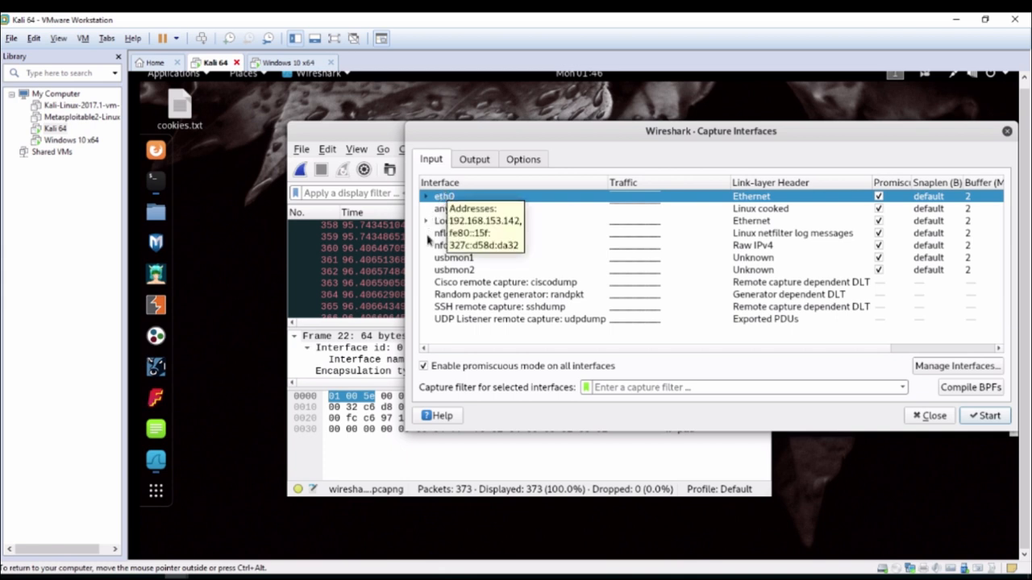
- Try selecting the eth0, any and nflog interfaces together for capture, and return to eth0 alone
left_click(442, 213)
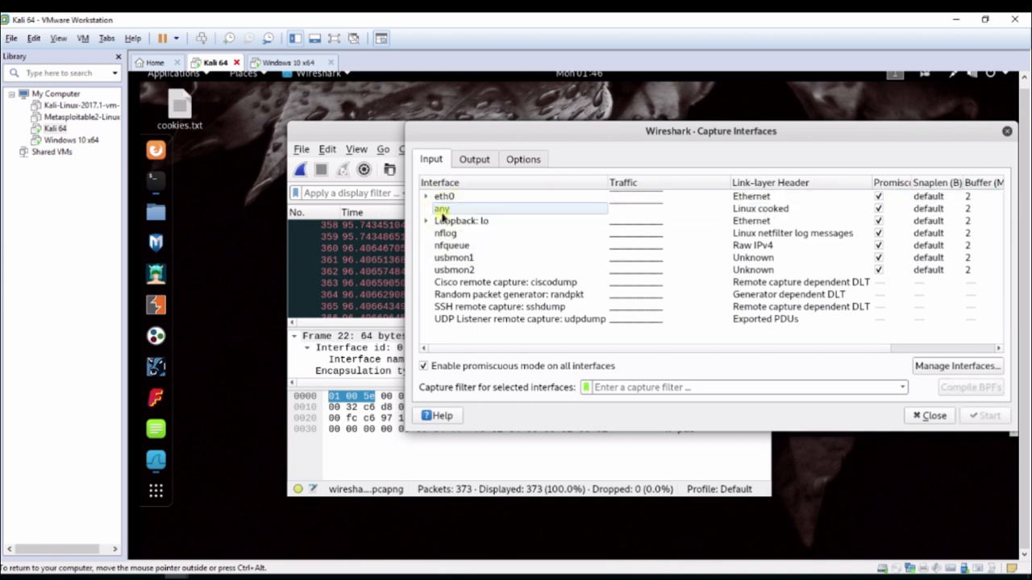
left_click(442, 213)
left_click(443, 208)
left_click(443, 198)
left_click(442, 209, "ctrl")
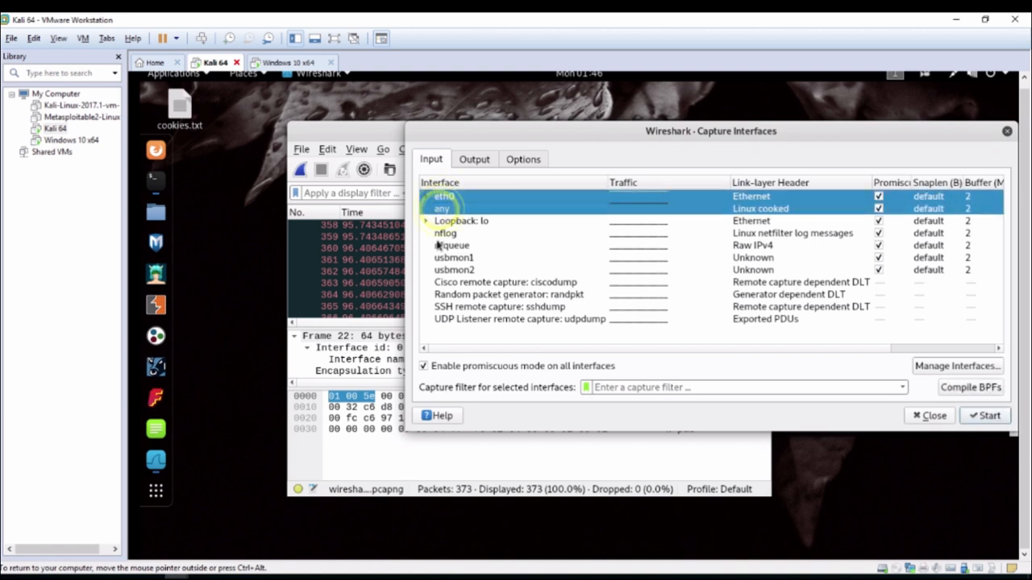
left_click(438, 233, "ctrl")
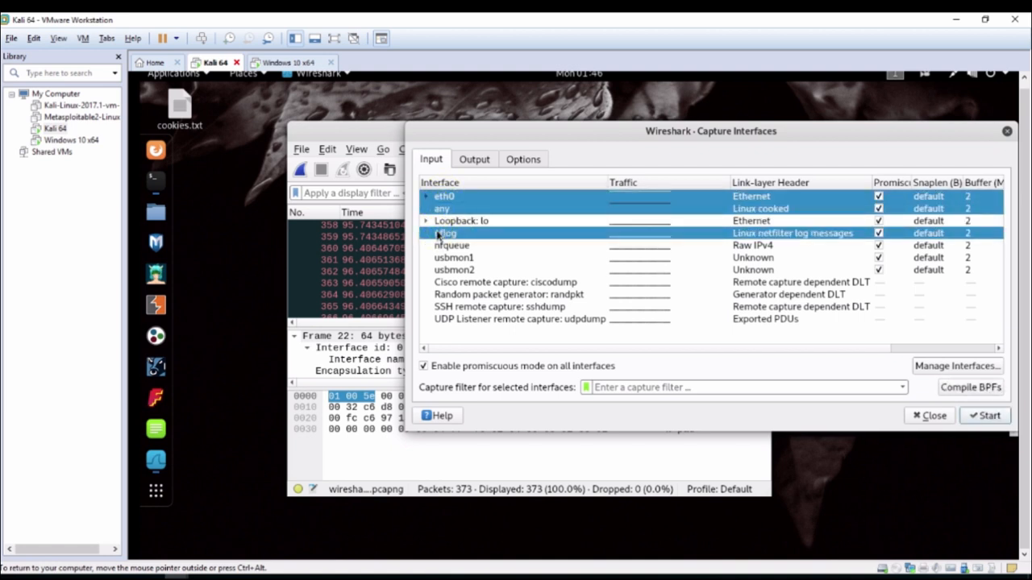
left_click(438, 233)
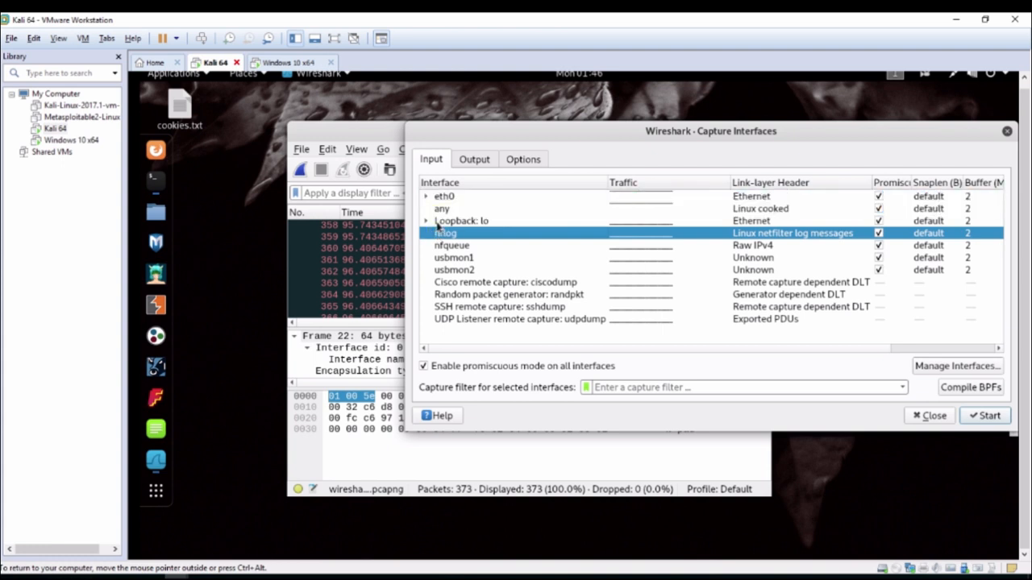
left_click(442, 198)
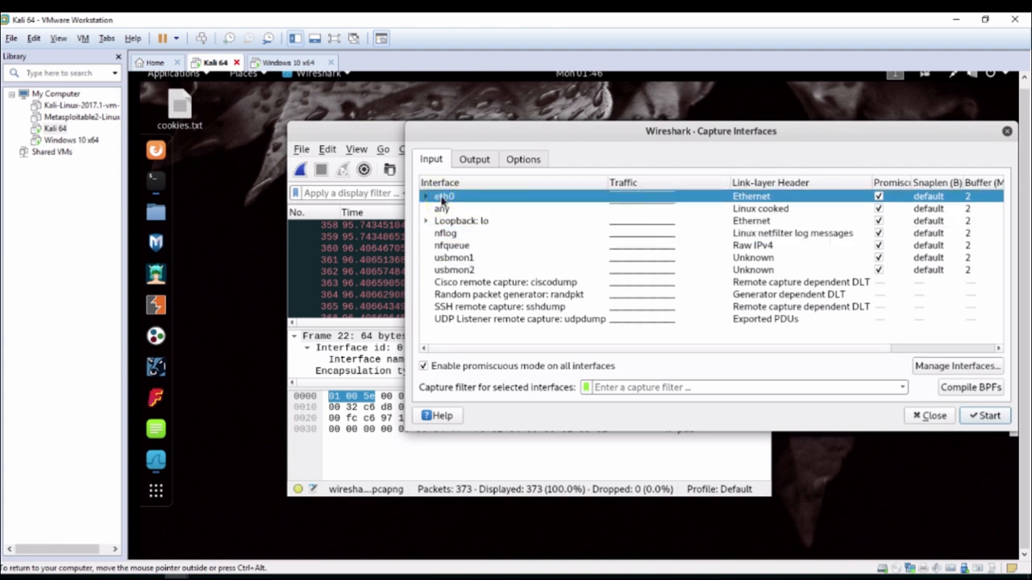
- Review the capture output settings and start a new capture on eth0 without saving the earlier packets
left_click(476, 160)
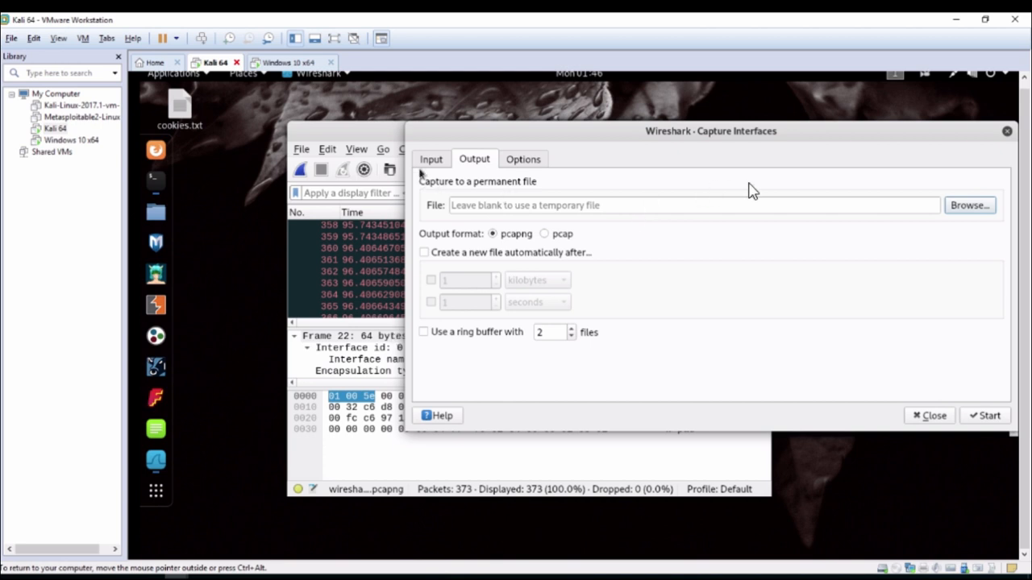
left_click(430, 160)
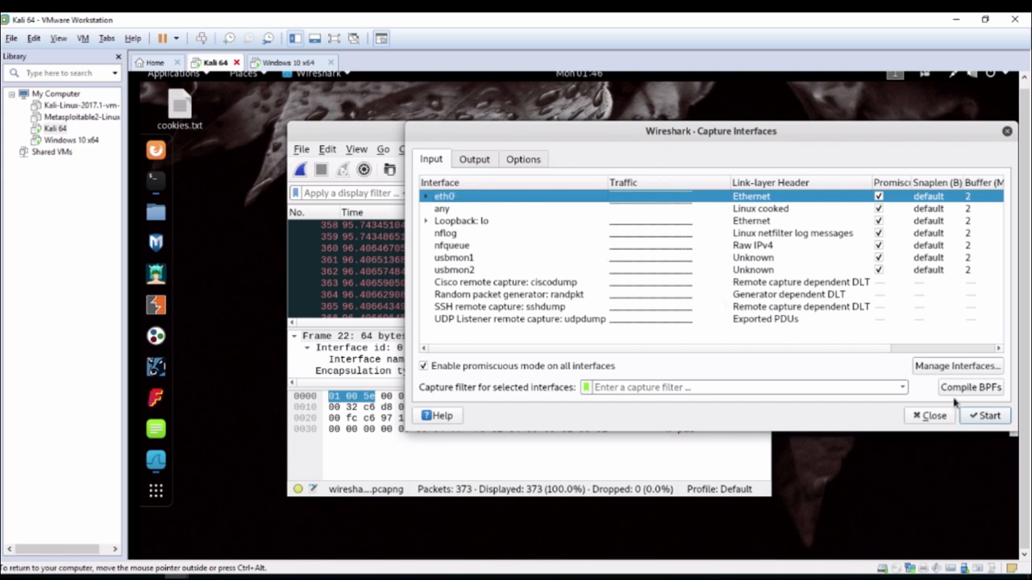
left_click(971, 415)
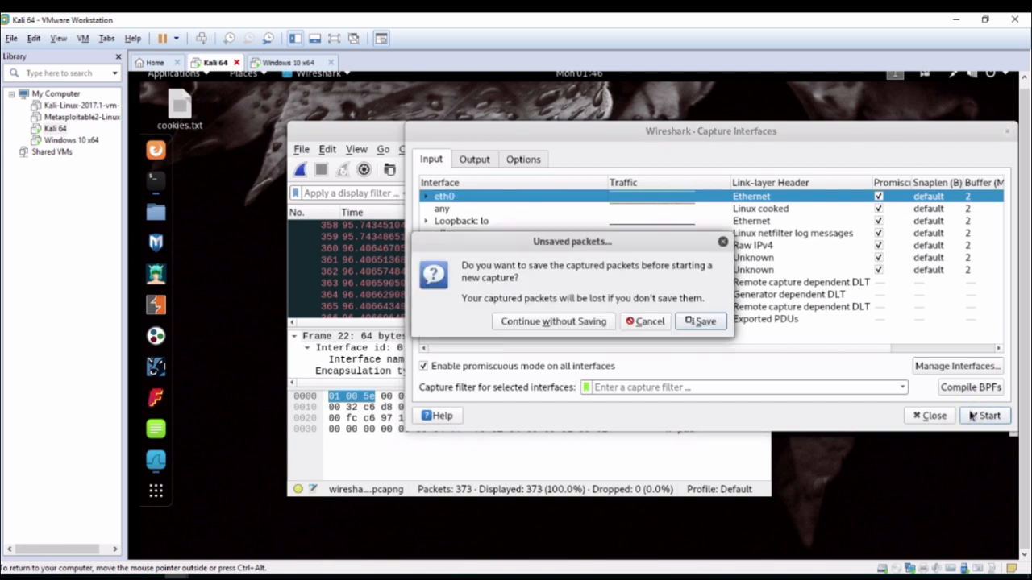
left_click(549, 323)
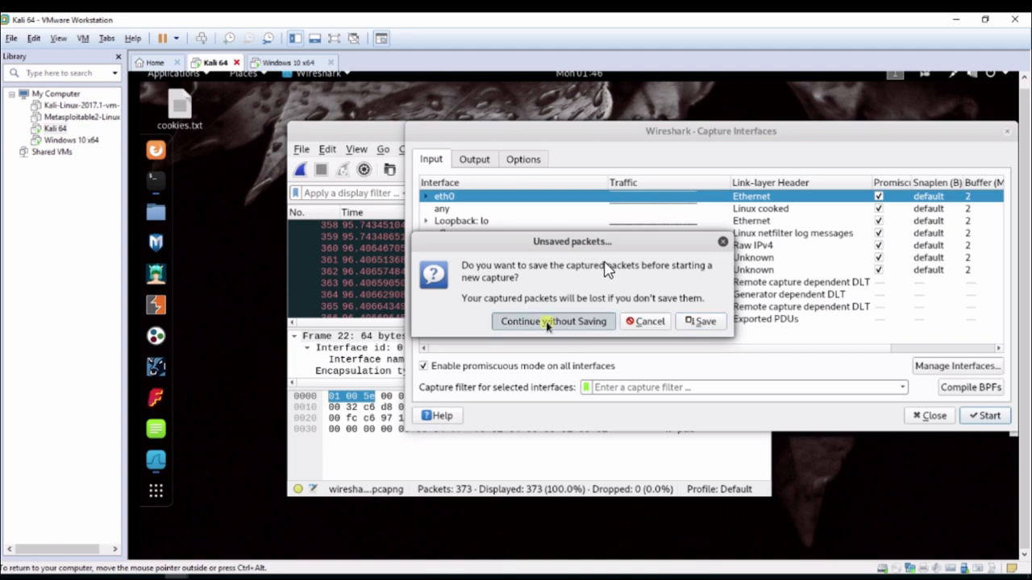
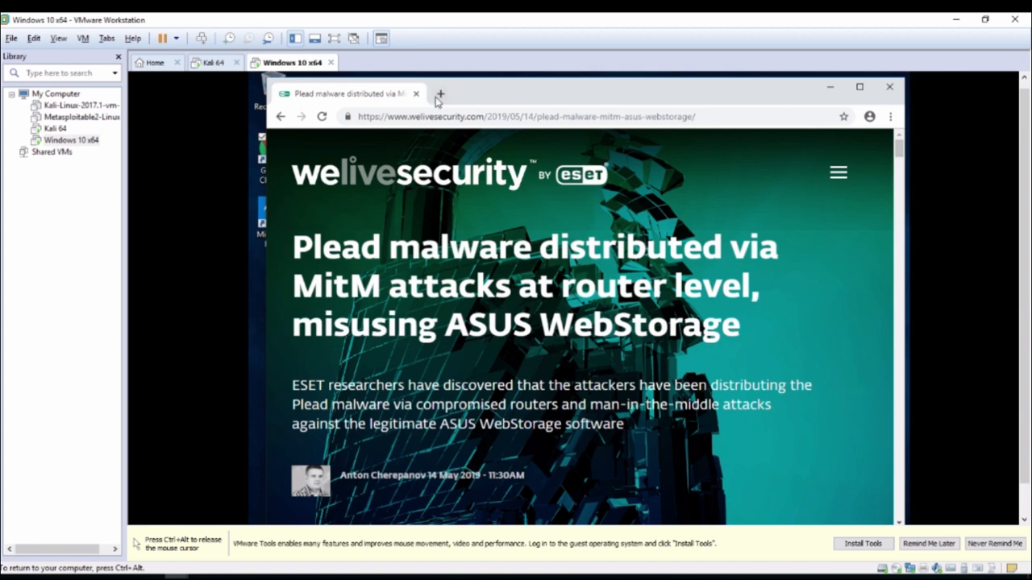
left_click(439, 95)
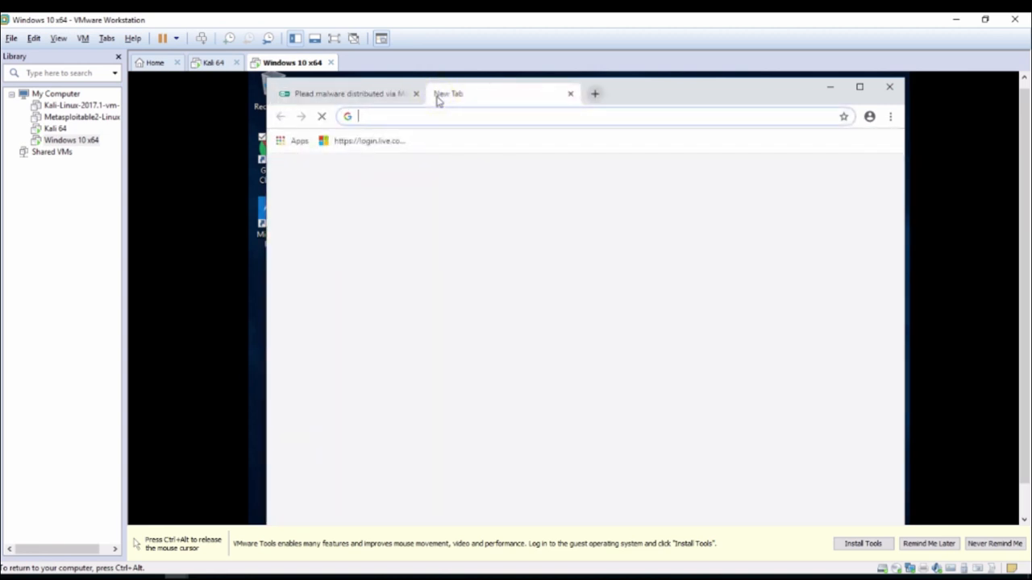
type("www.")
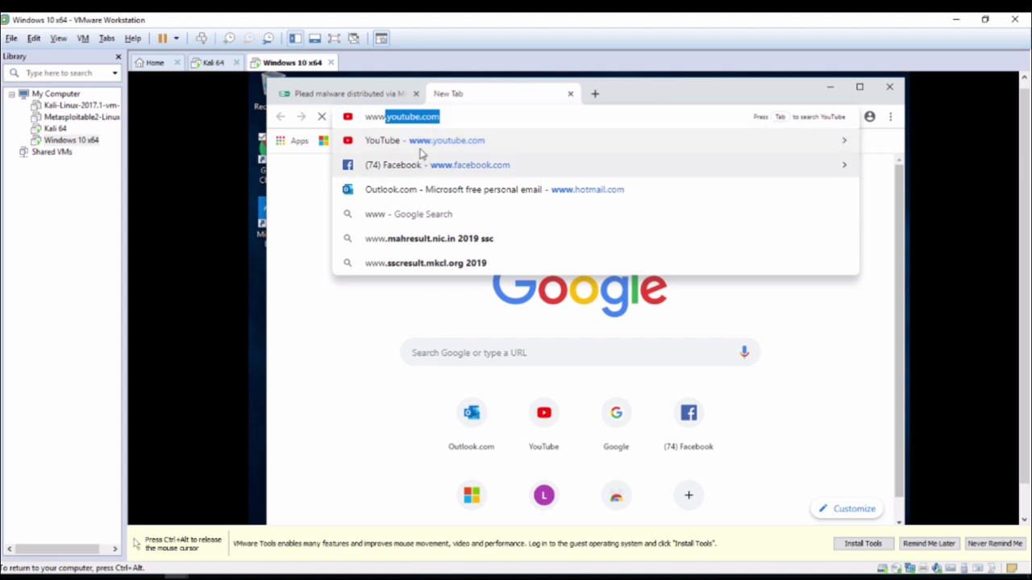
left_click(423, 142)
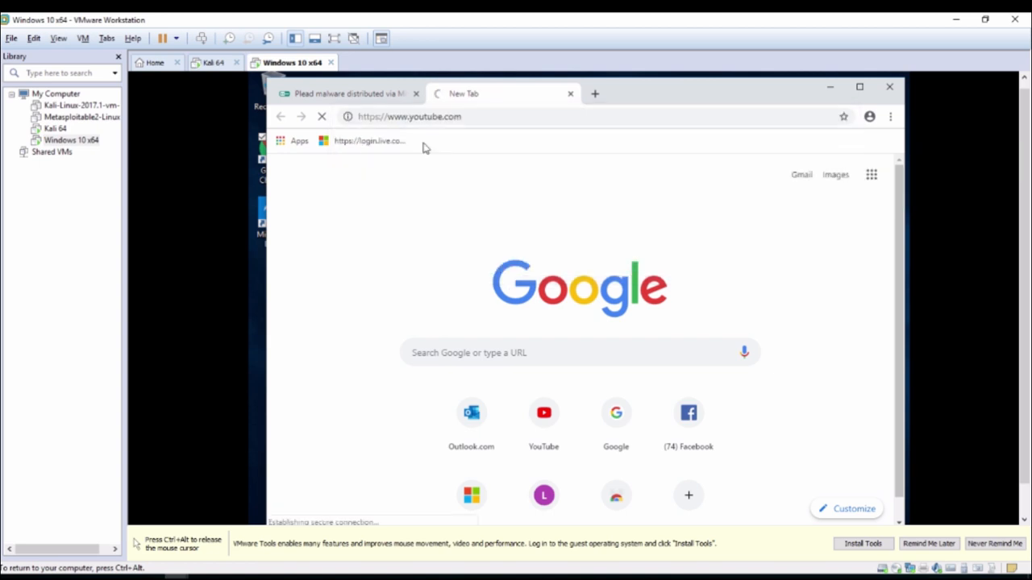
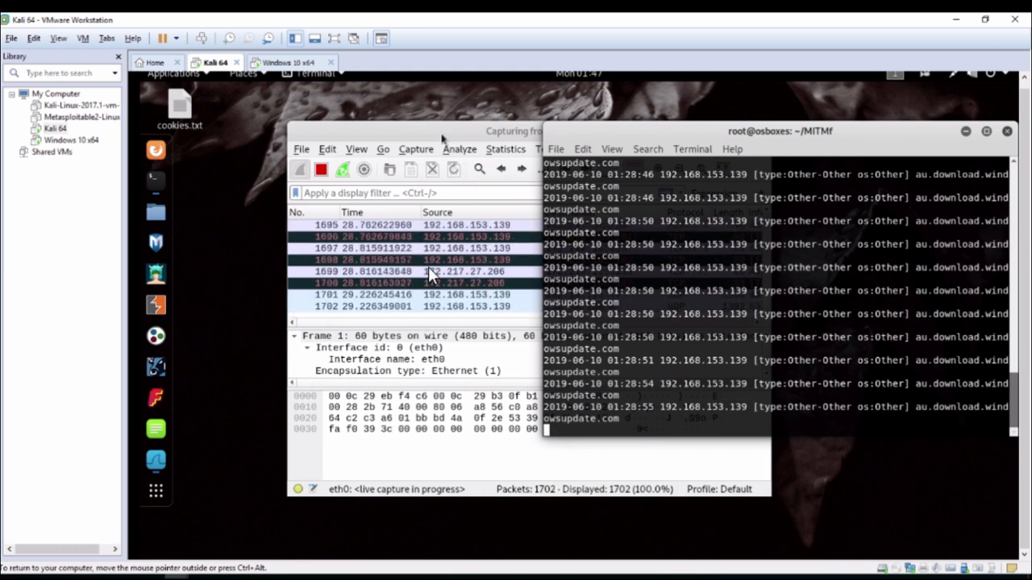
- Bring the Wireshark window on Kali 64 to the front, maximize it and stop the eth0 capture
left_click(413, 134)
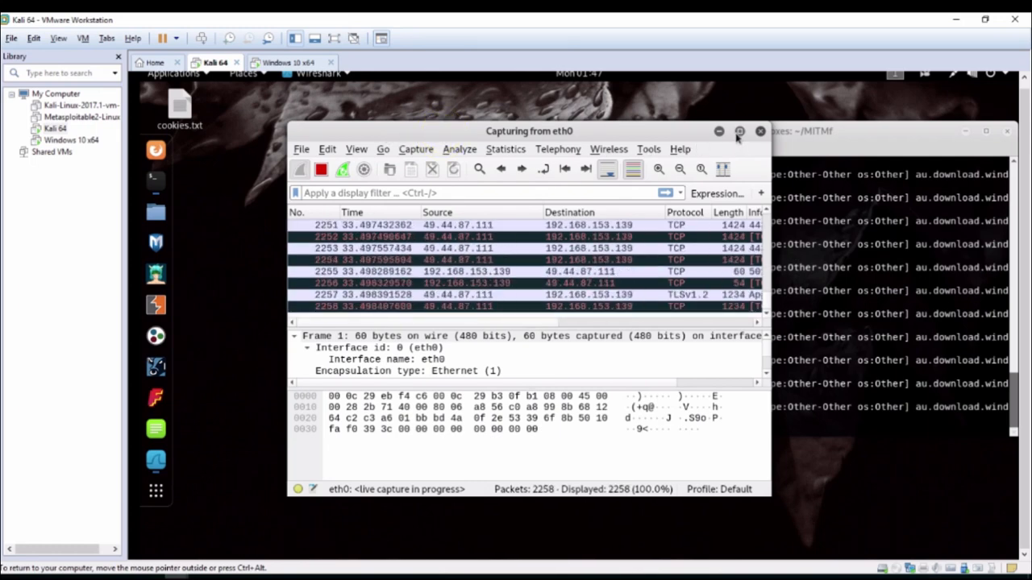
left_click(739, 131)
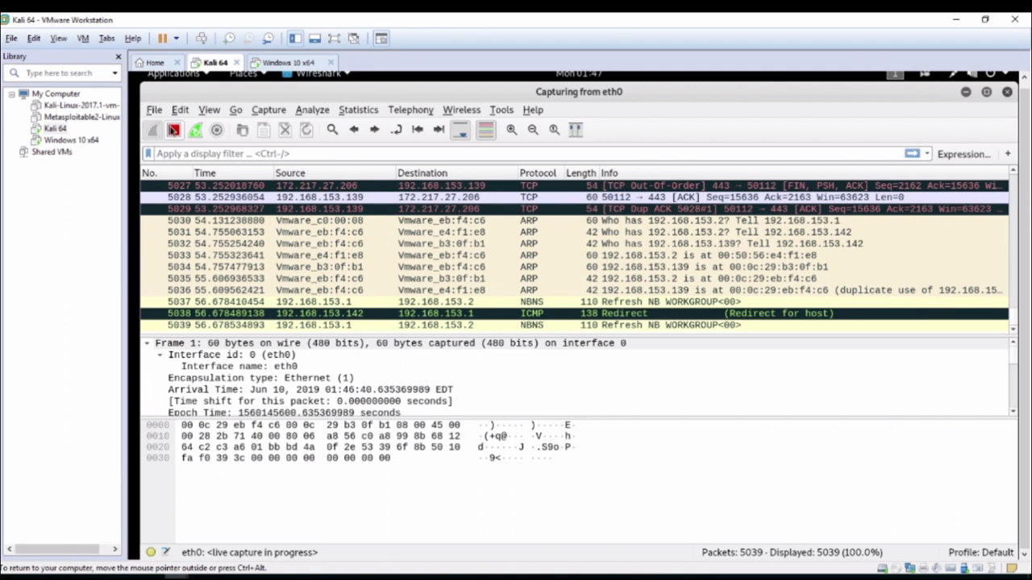
left_click(172, 132)
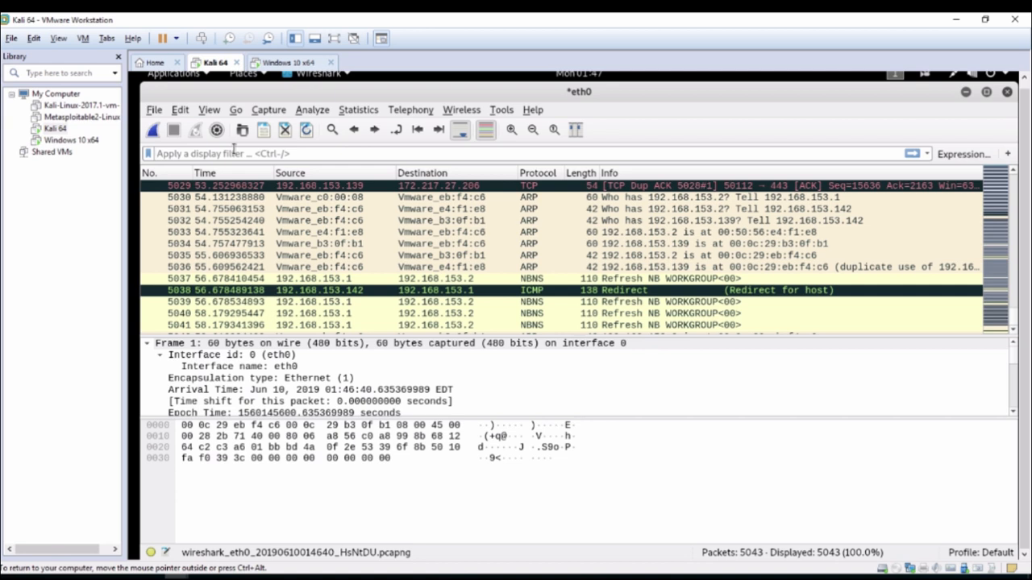
- Apply the display filter http to the captured packets
left_click(234, 153)
type("h")
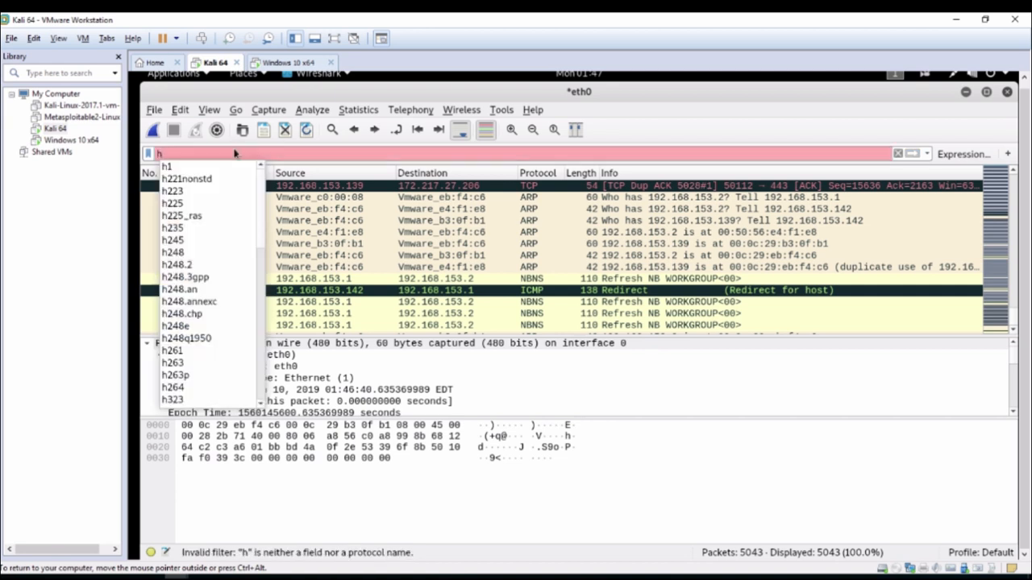
type("t")
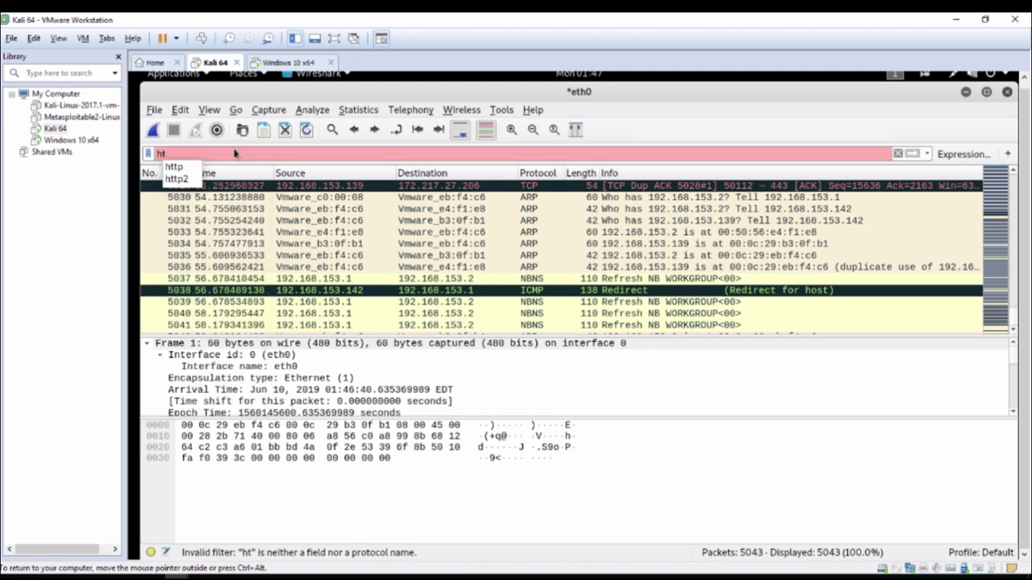
left_click(170, 168)
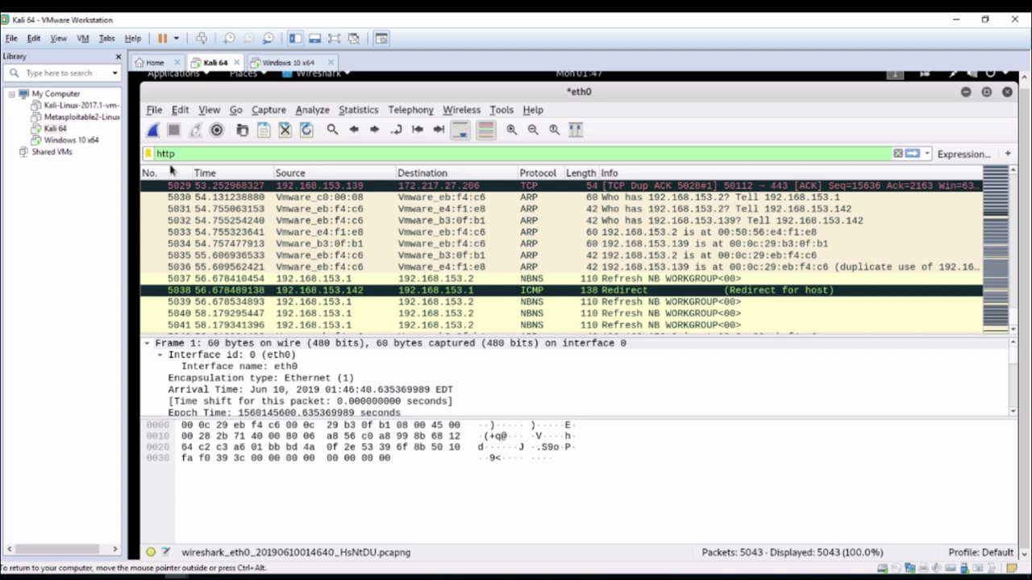
left_click(911, 154)
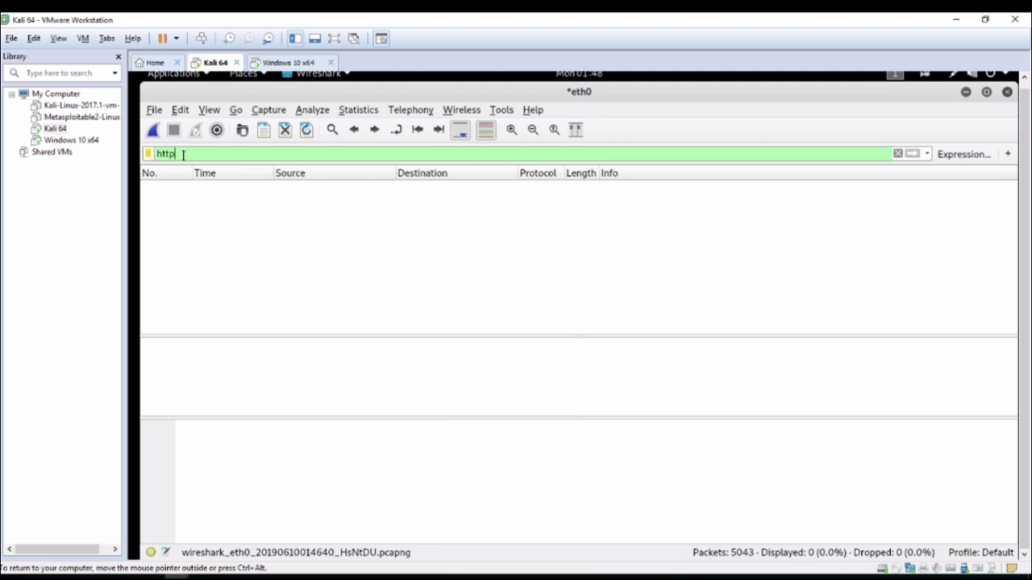
- Replace the display filter with tcp and look through the filtered packets
key("BackSpace")
key("BackSpace")
key("BackSpace")
key("BackSpace")
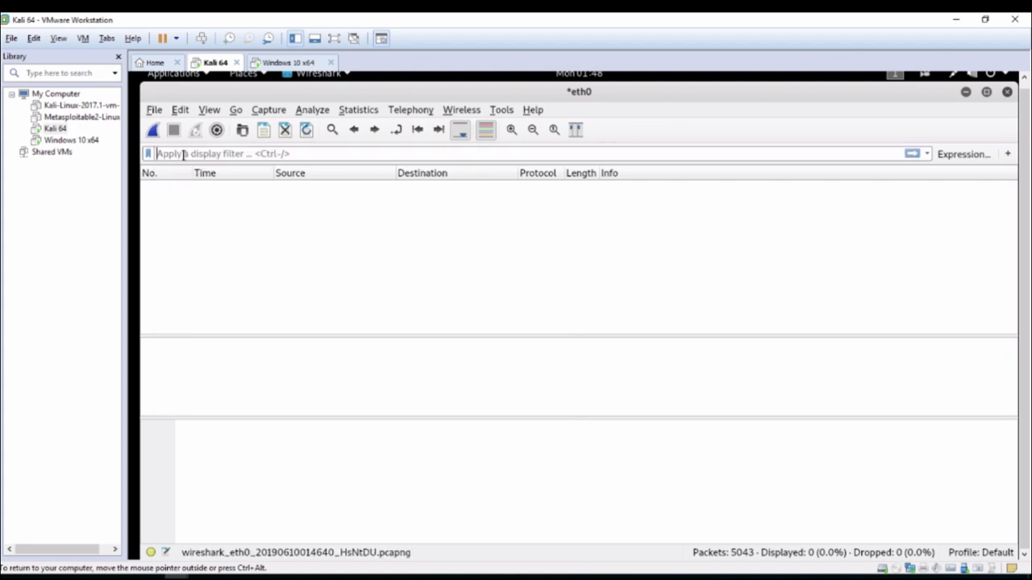
type("tcp")
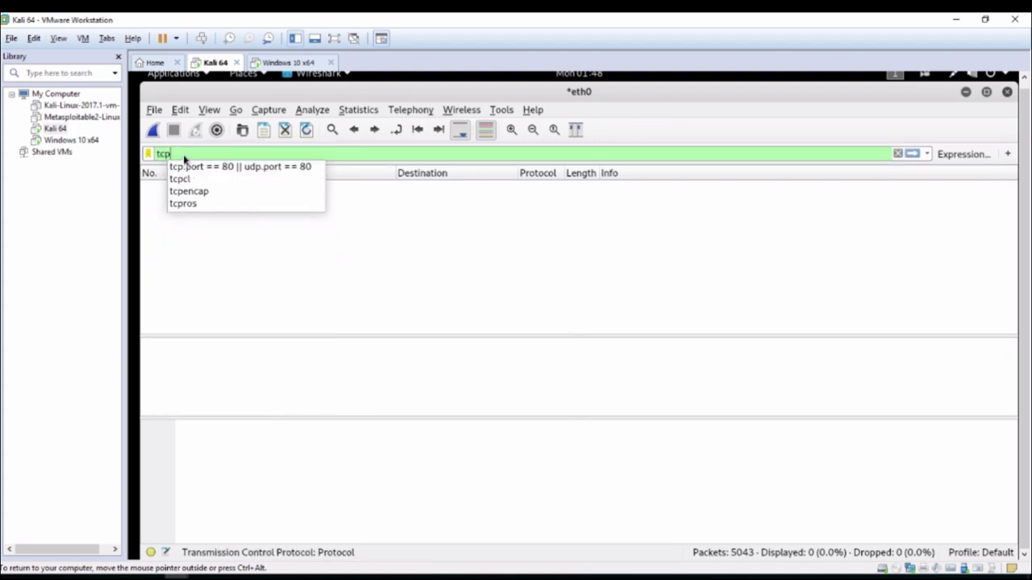
key("Return")
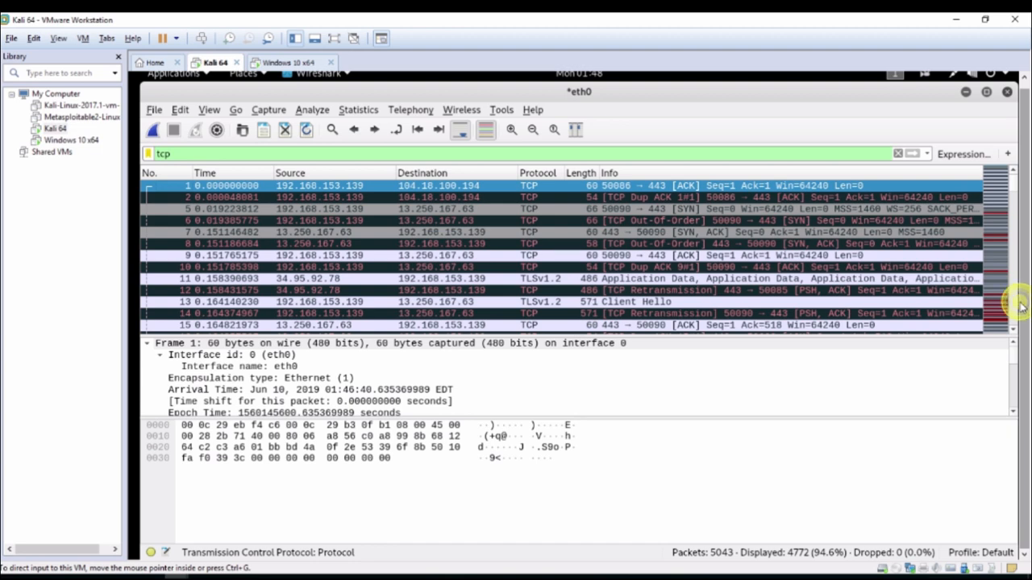
scroll(1017, 283, "down", 4)
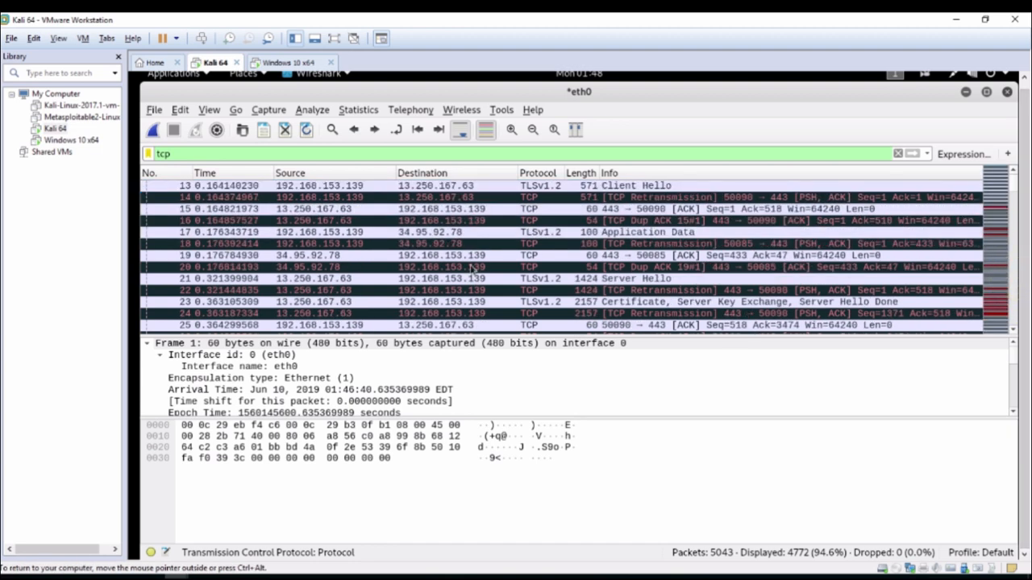
- Open packet 13 (TLSv1.2 Client Hello) in its own window and enlarge the protocol details area to read through it
left_click(335, 186)
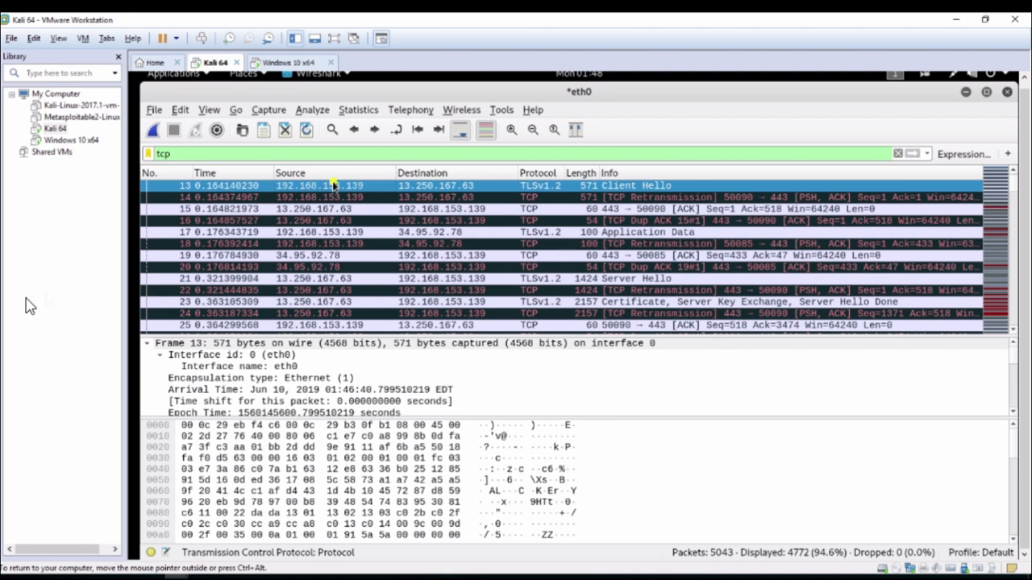
double_click(335, 186)
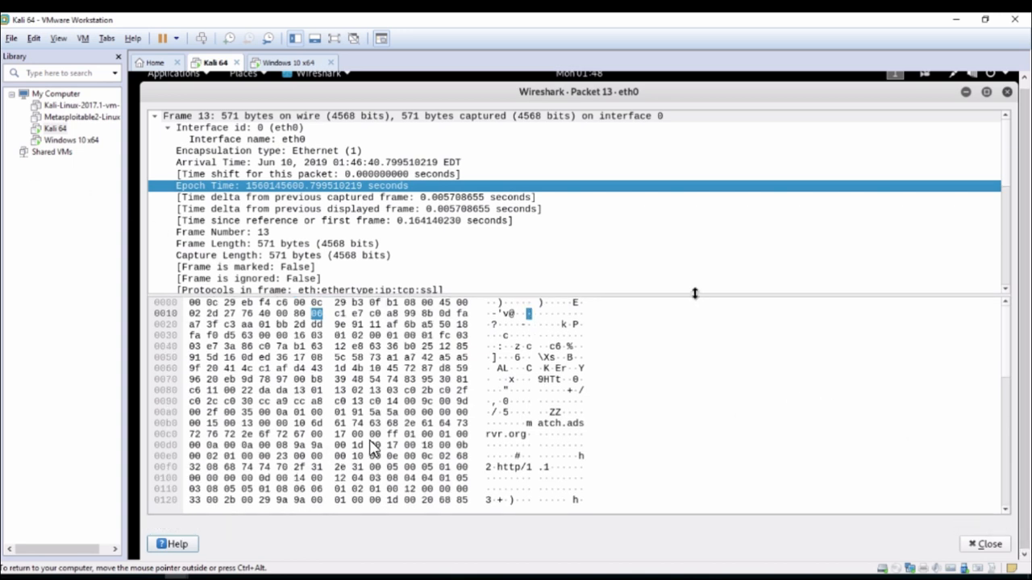
left_click_drag(695, 294, 749, 517)
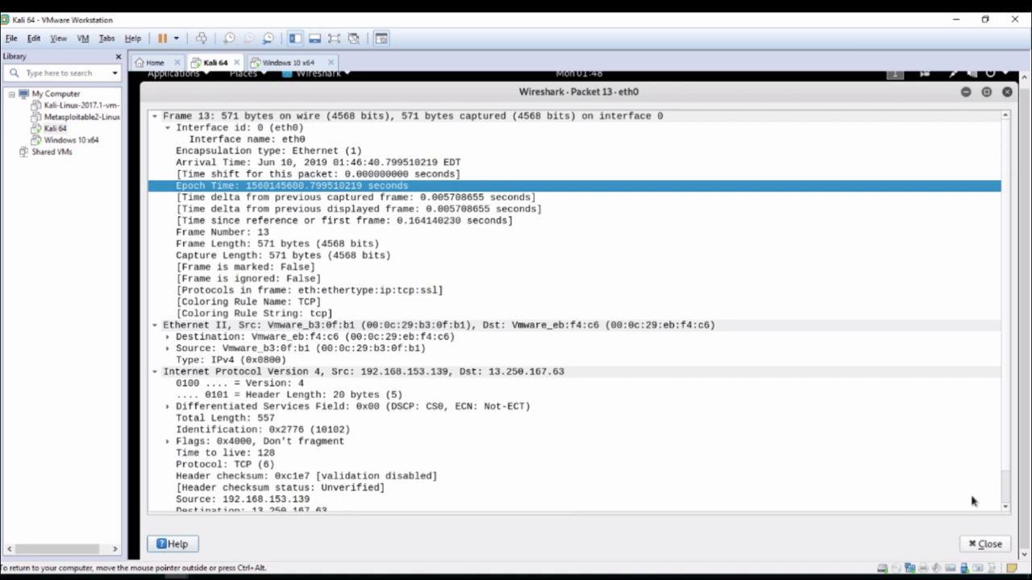
left_click(1005, 510)
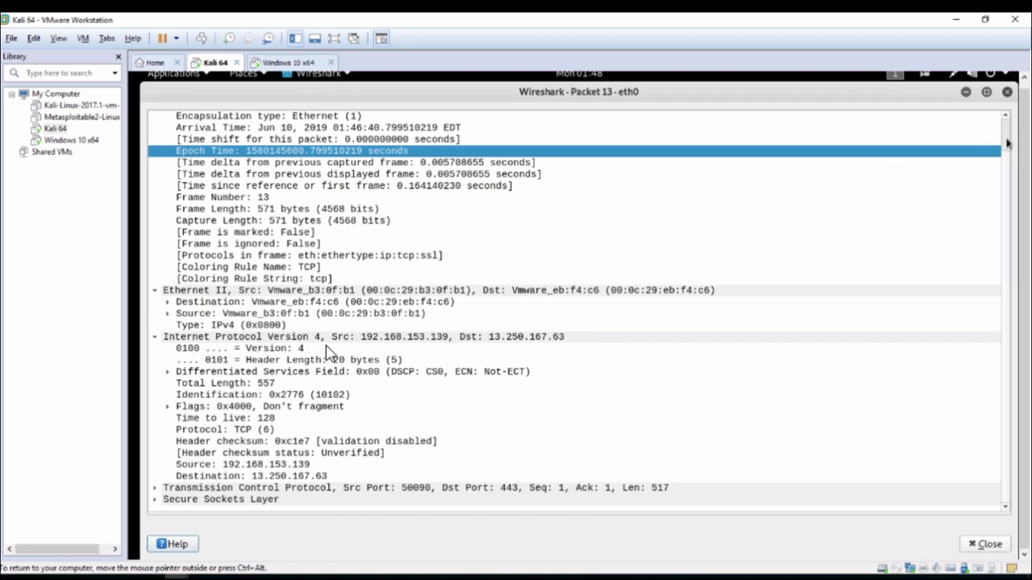
scroll(347, 357, "up", 1)
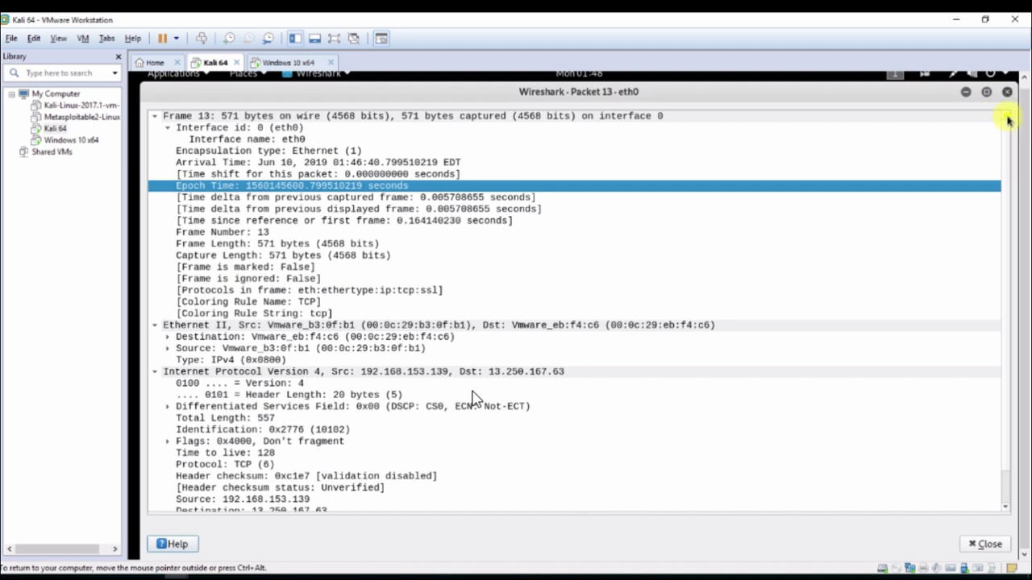
- Examine packet 13's Ethernet II destination and source details and its Transmission Control Protocol section, and close the packet window
left_click(167, 337)
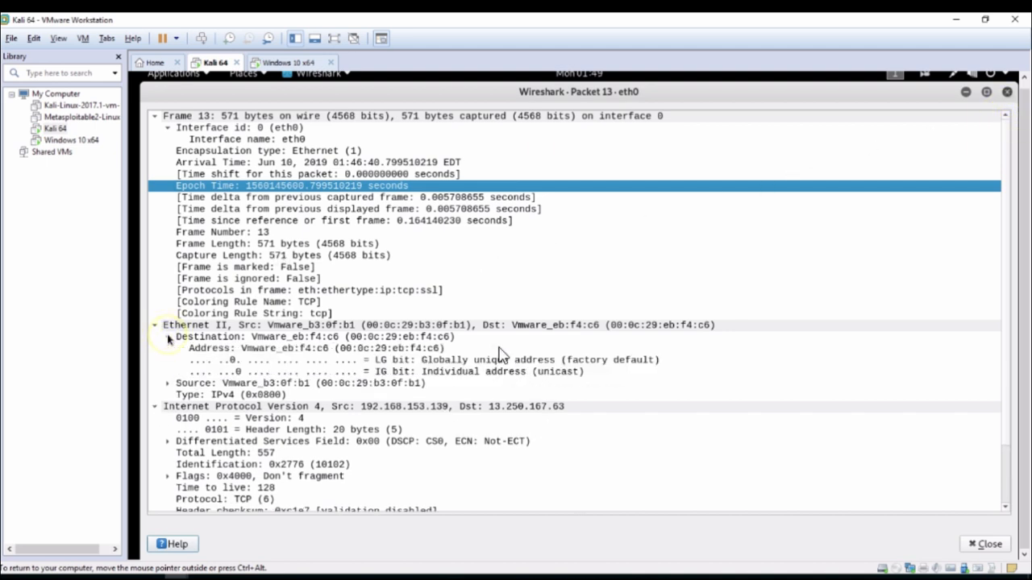
left_click(168, 384)
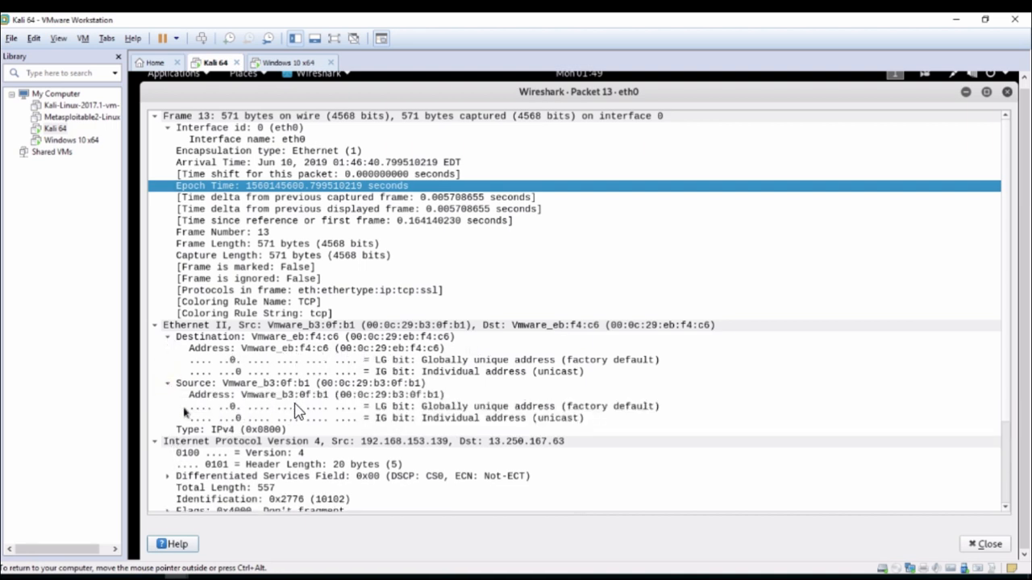
left_click(156, 443)
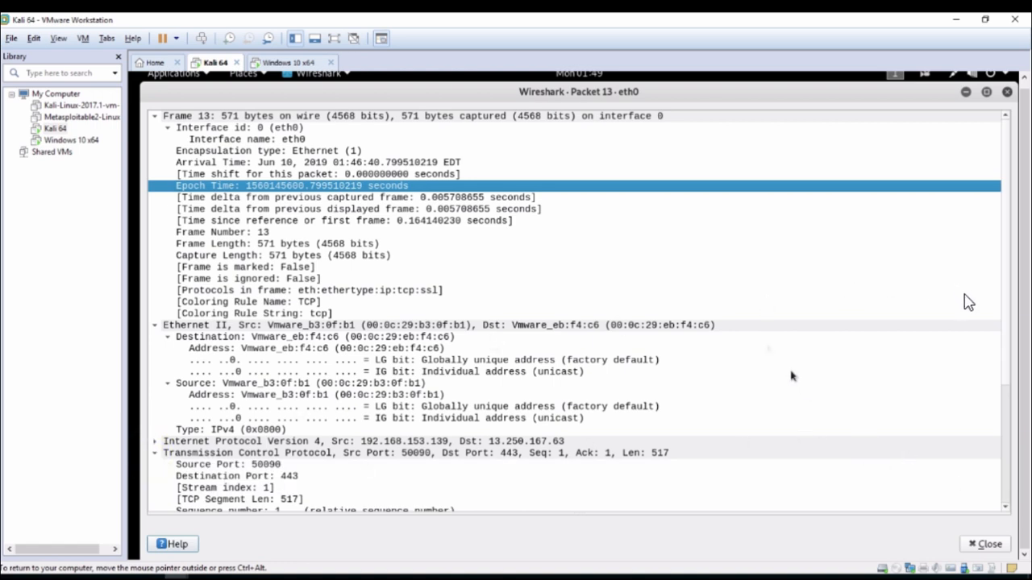
left_click(1007, 92)
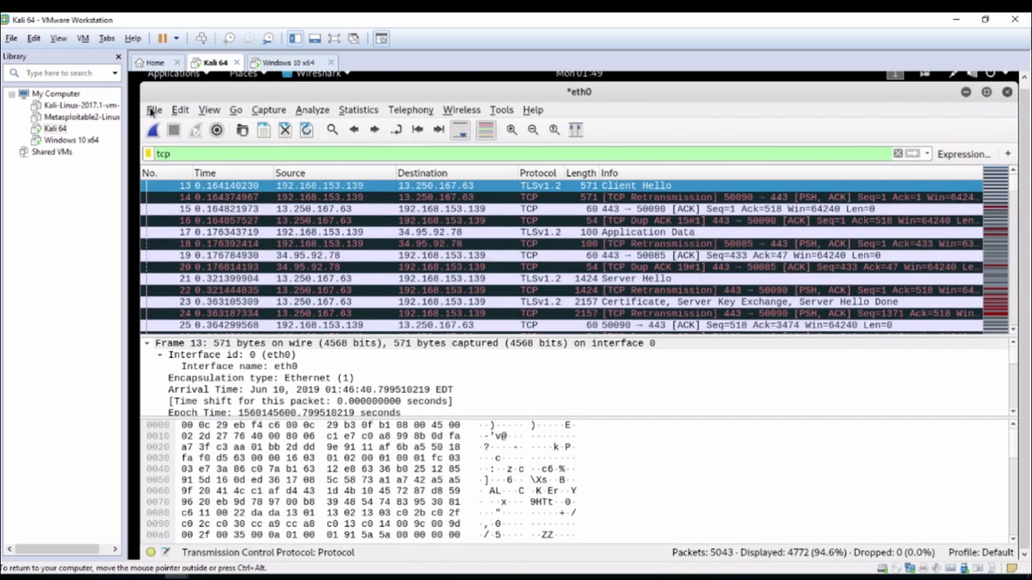
- Clear the tcp display filter and view the details of DNS packet 3 in its own window, closing it when done
left_click(898, 154)
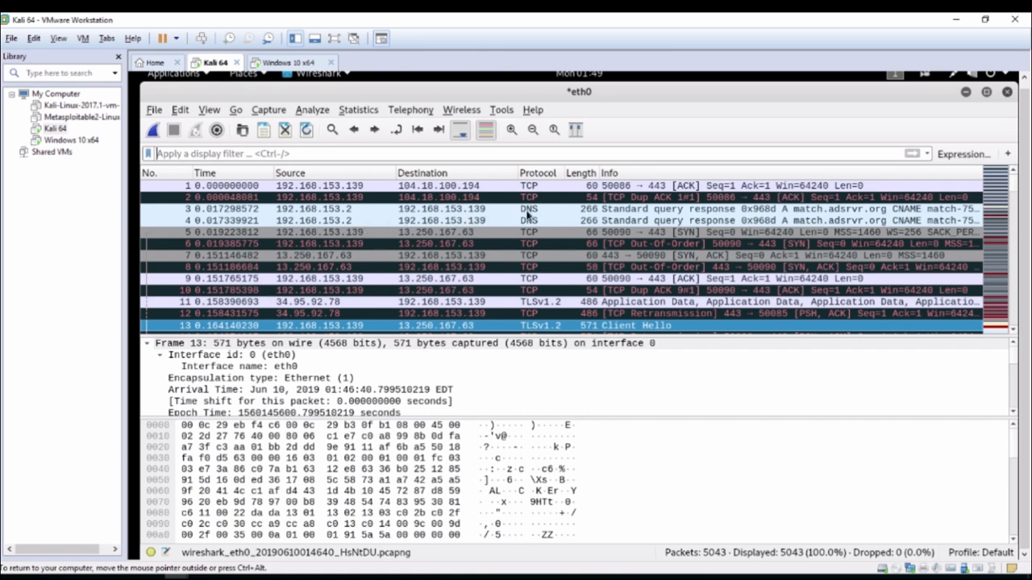
double_click(526, 209)
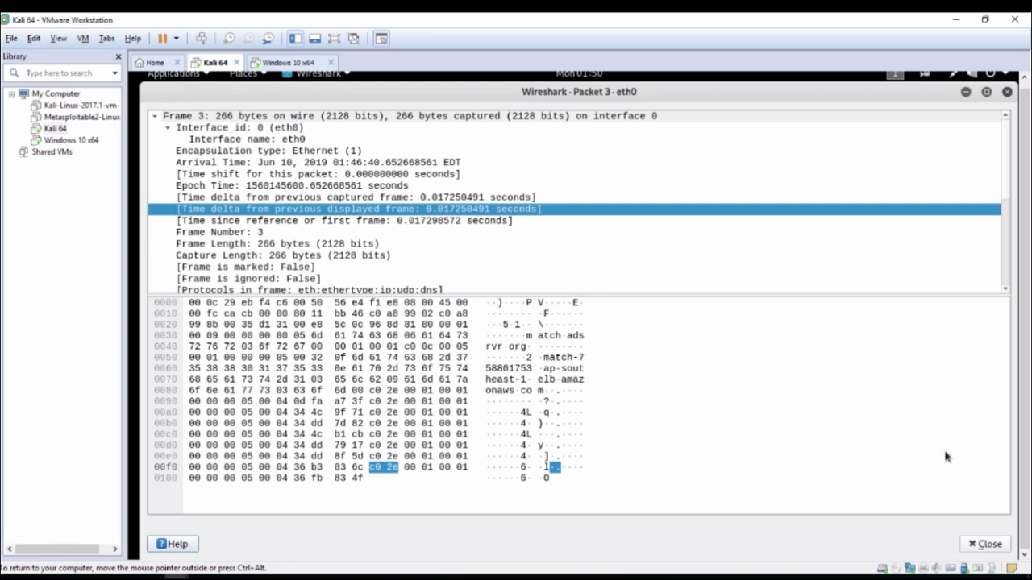
left_click(977, 544)
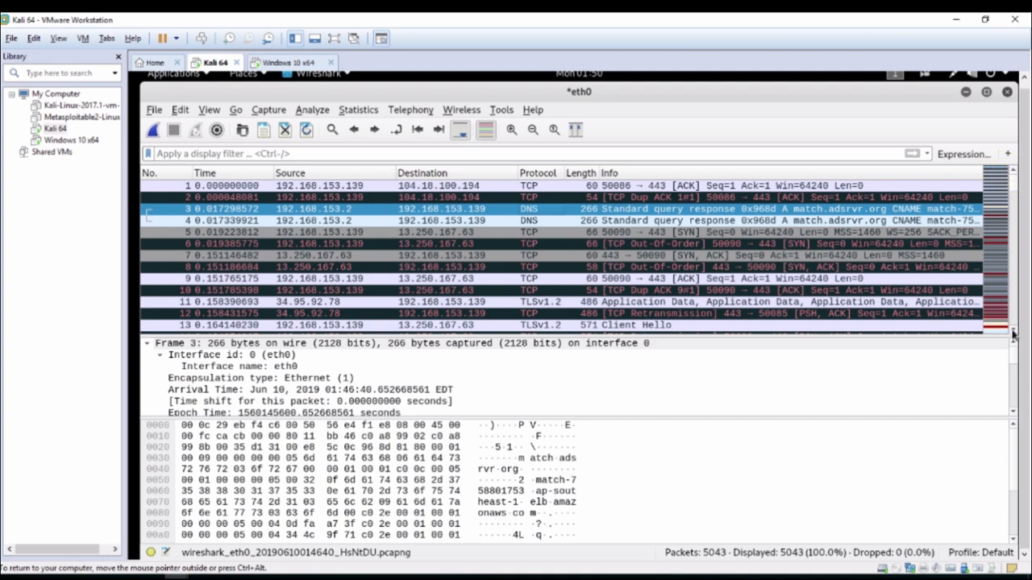
- Look through the unfiltered packet list and inspect RST, ACK packet 79 in its own window, closing it when done
scroll(1013, 333, "down", 2)
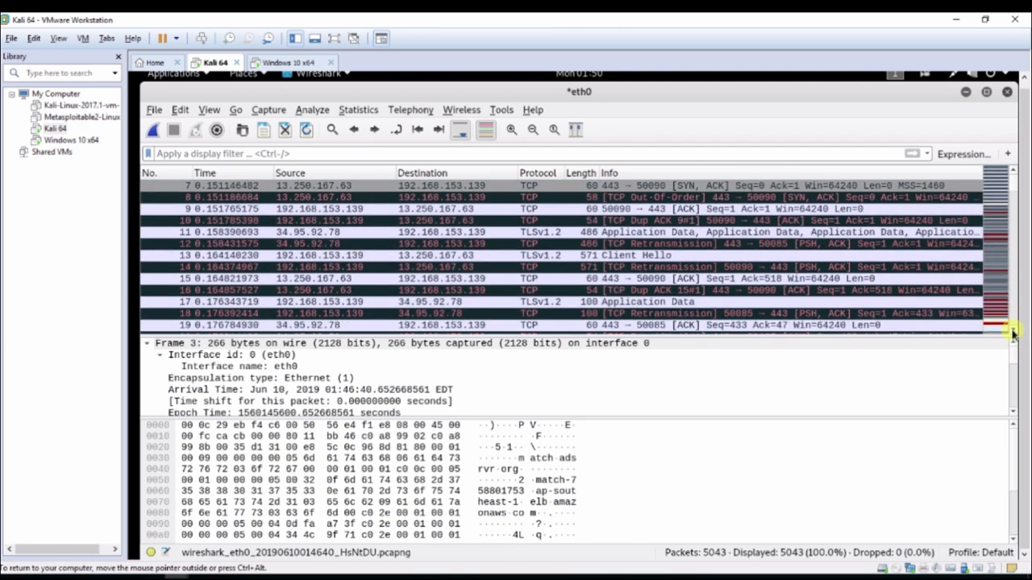
scroll(1013, 334, "down", 2)
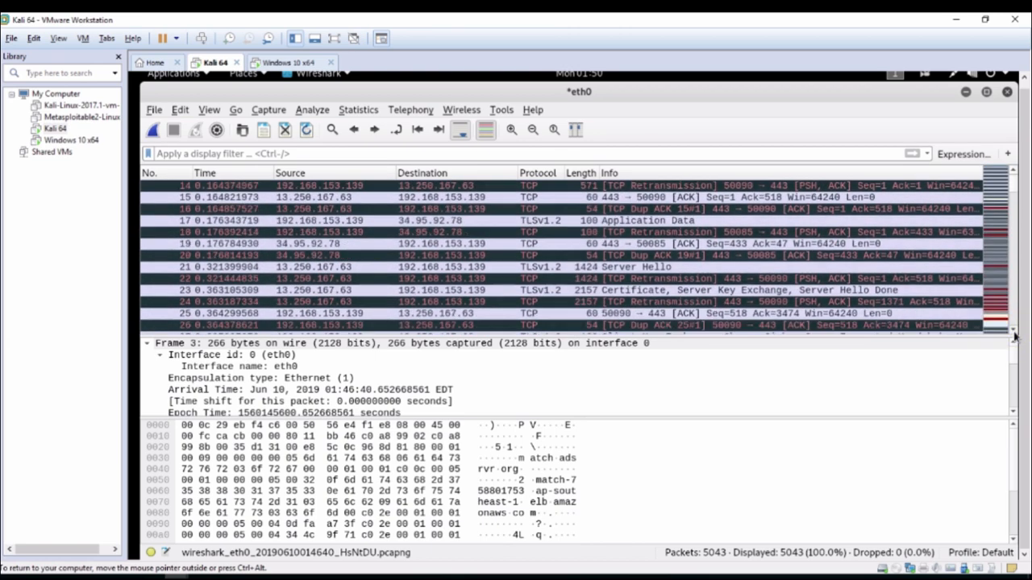
scroll(1013, 334, "down", 7)
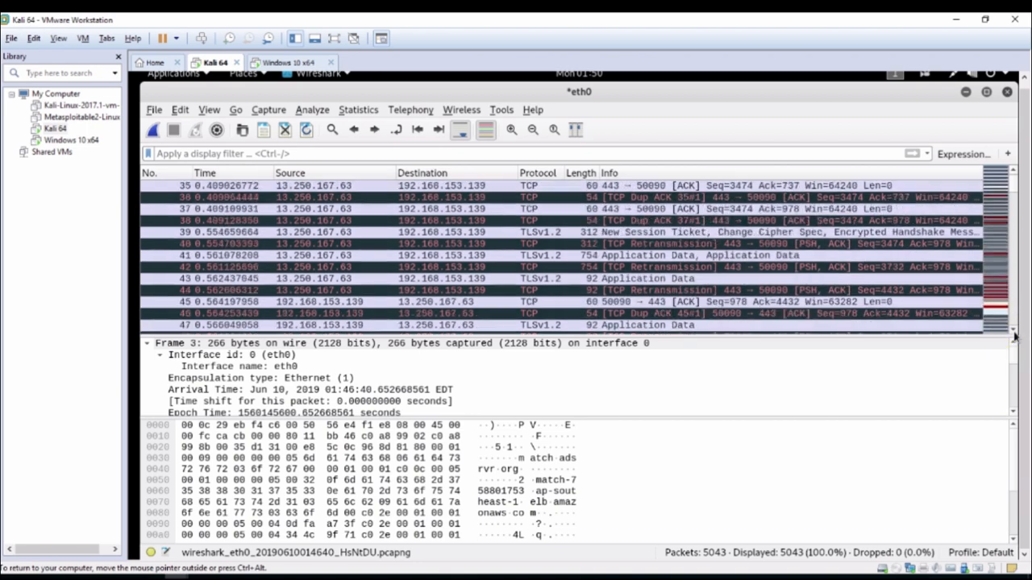
scroll(1013, 333, "down", 8)
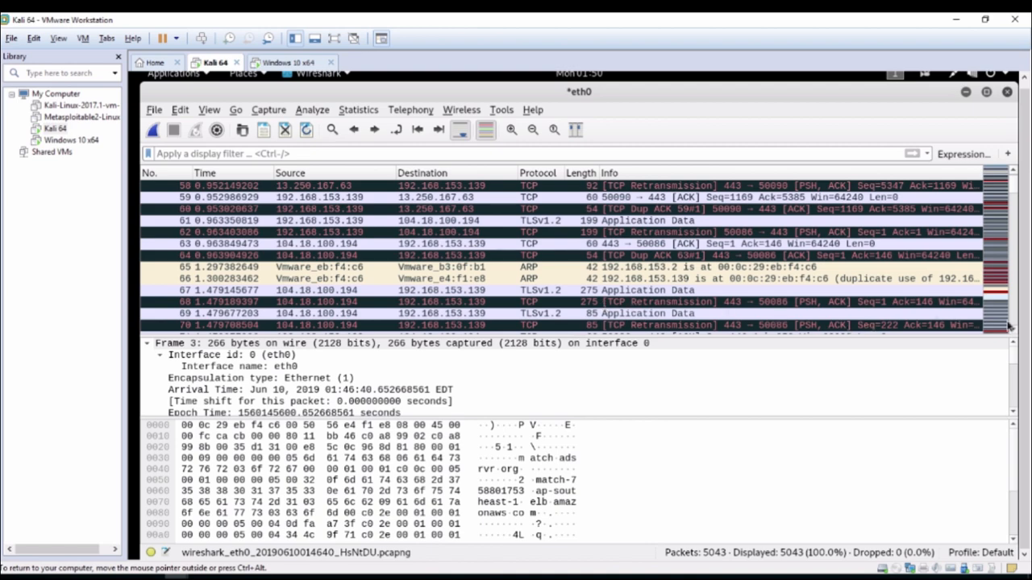
scroll(1014, 332, "down", 2)
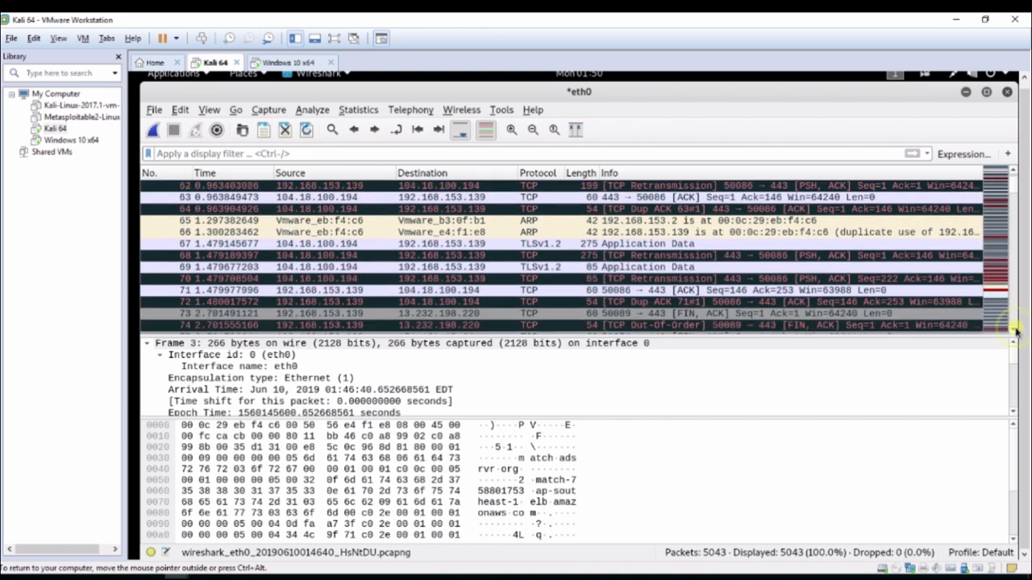
scroll(1015, 331, "down", 3)
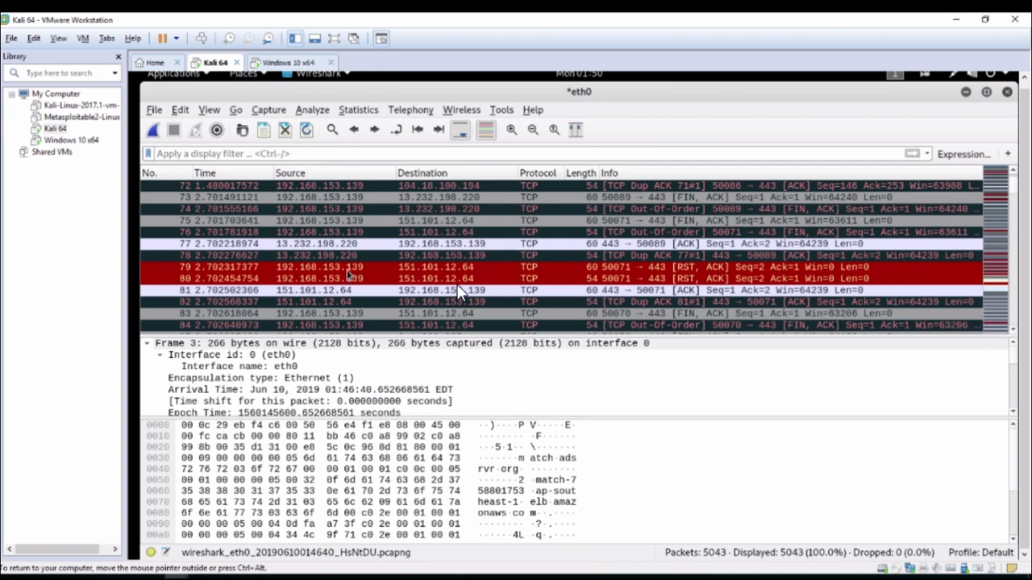
left_click(349, 274)
double_click(349, 274)
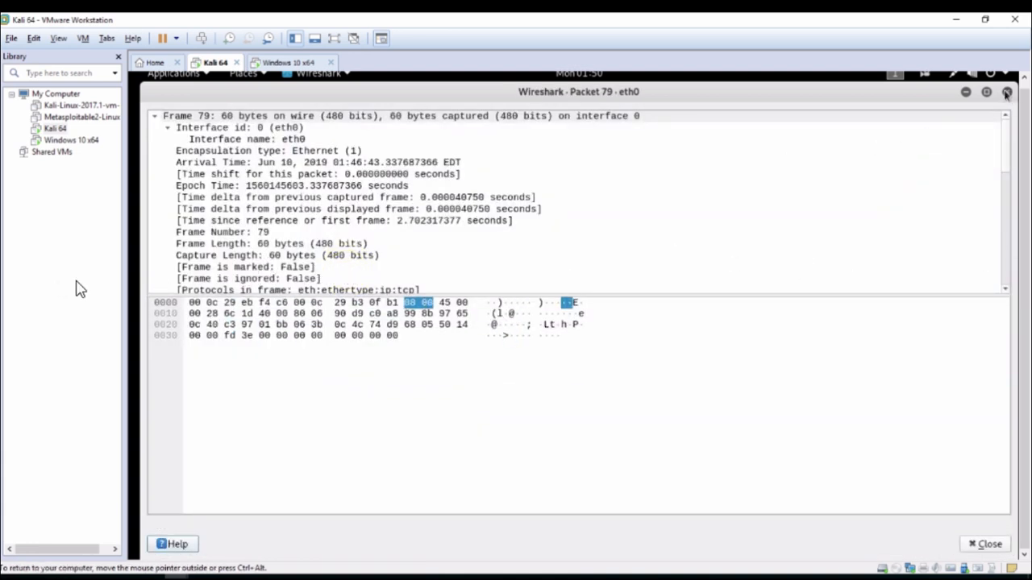
left_click(1006, 93)
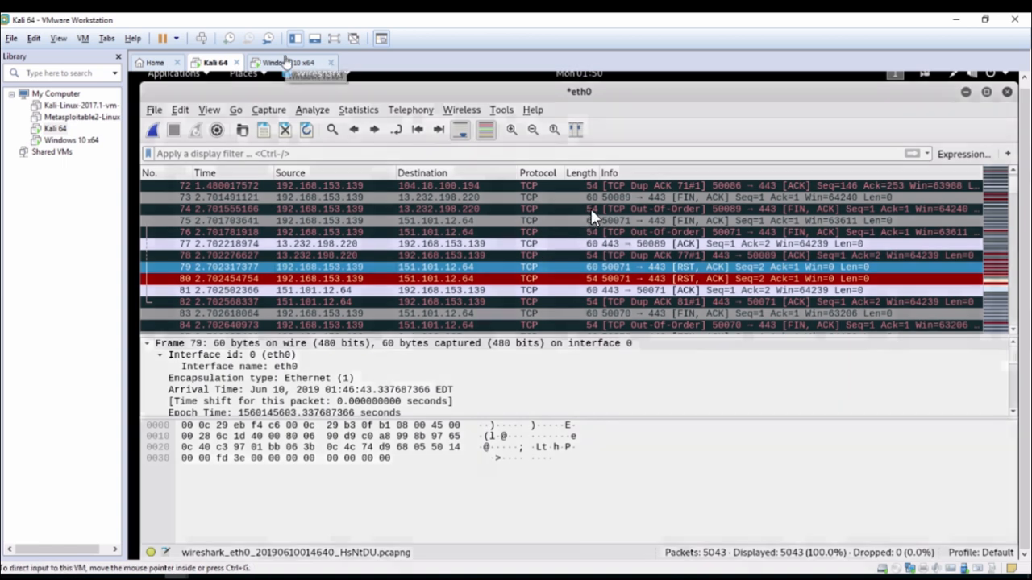
left_click(300, 65)
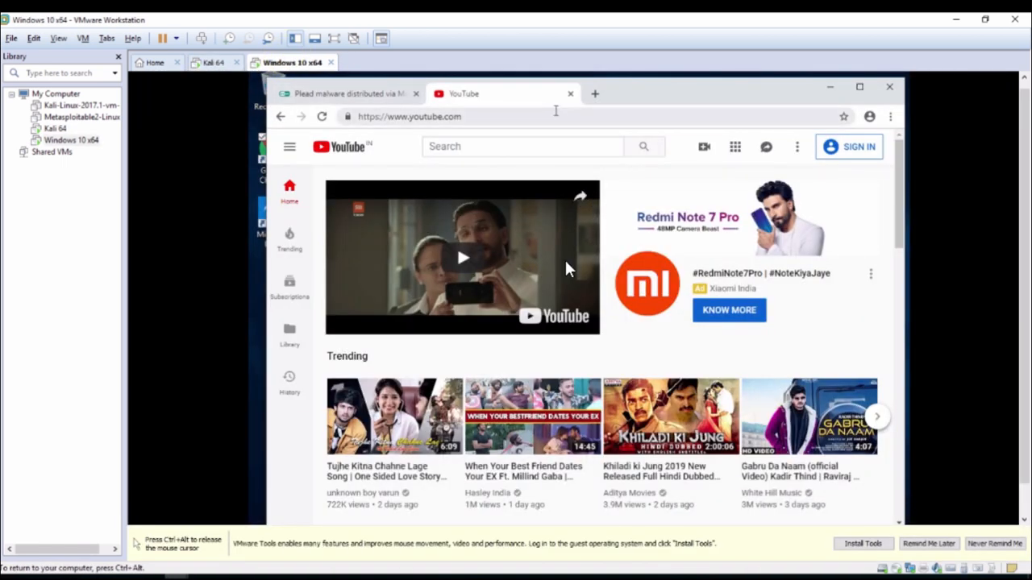
left_click(595, 95)
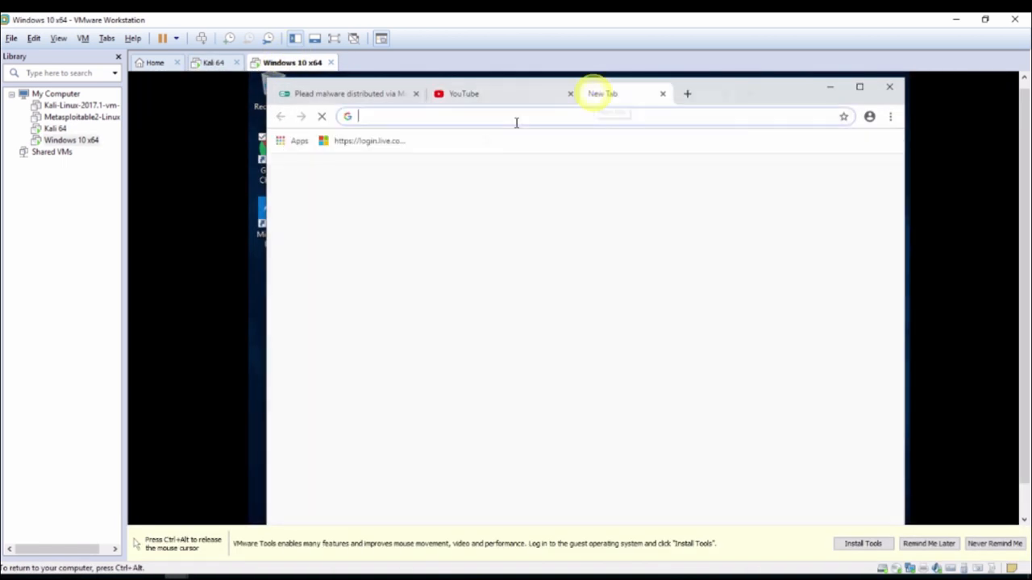
type("https")
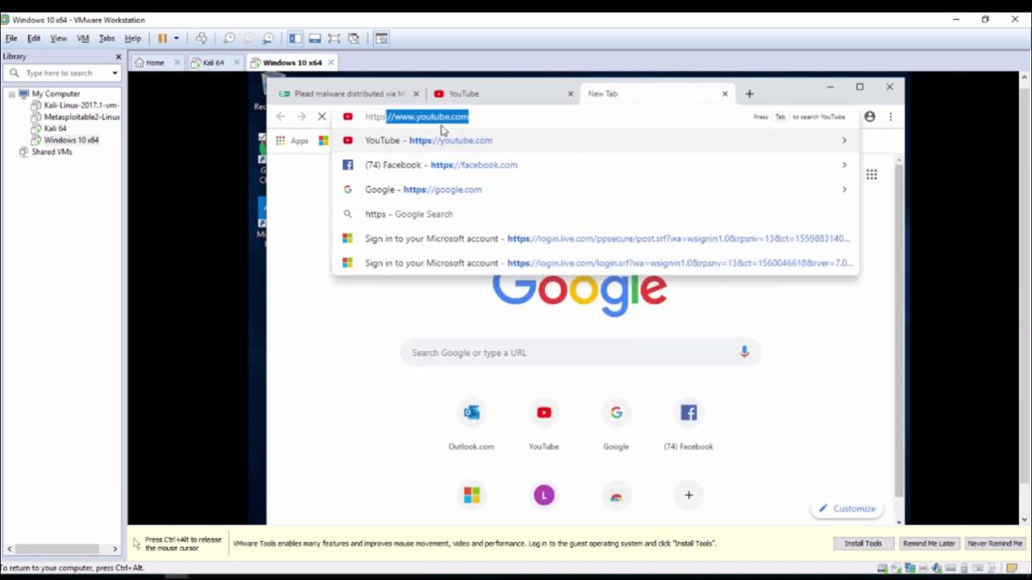
left_click(395, 194)
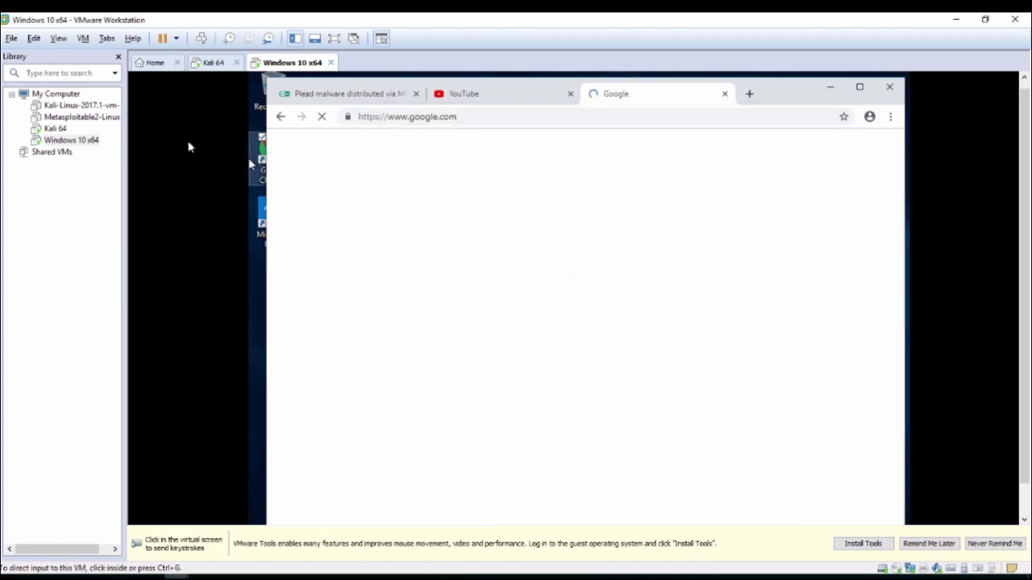
- Return to Wireshark on Kali 64 and start a new eth0 capture, continuing without saving the earlier packets
left_click(216, 63)
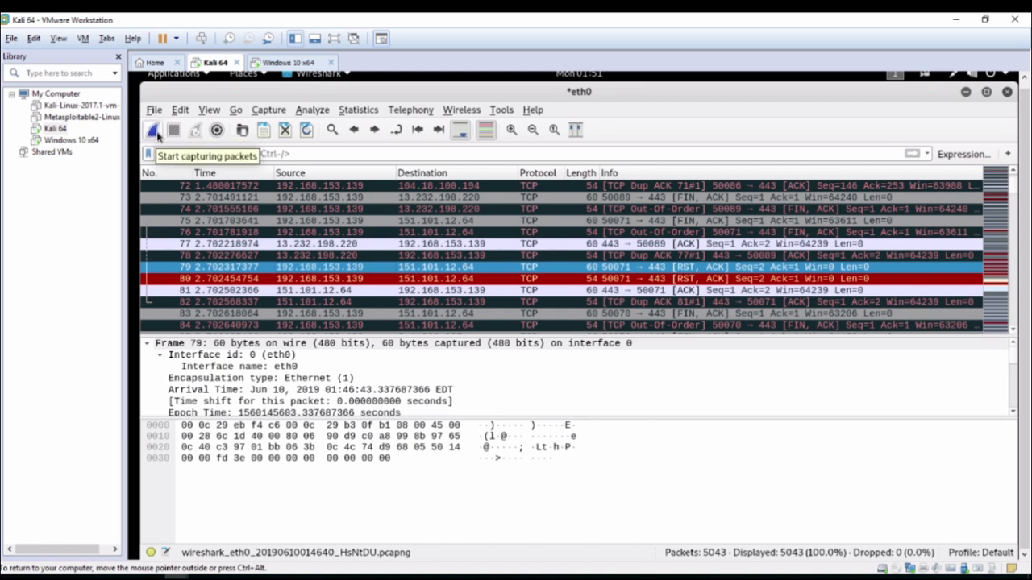
left_click(155, 132)
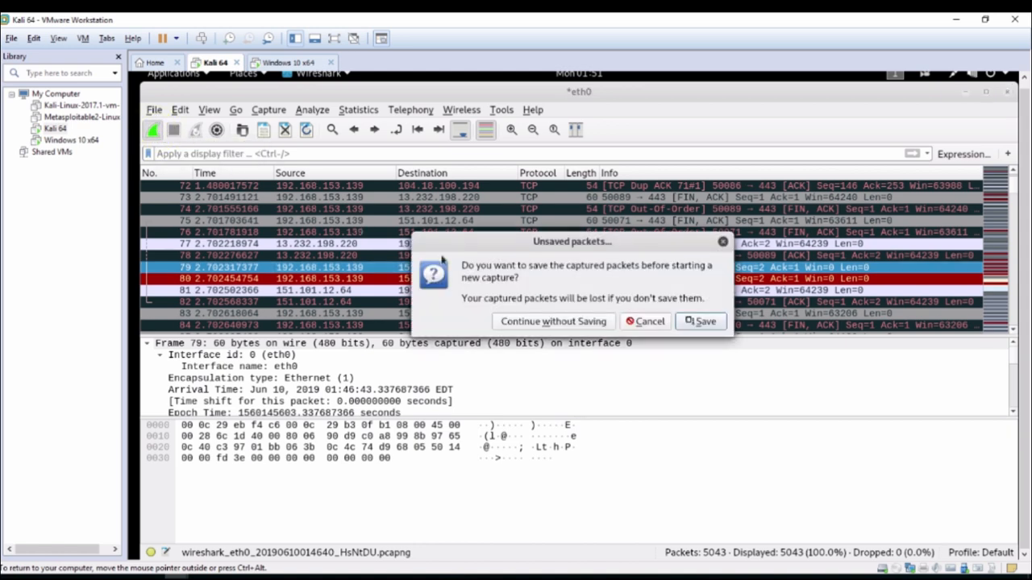
left_click(594, 323)
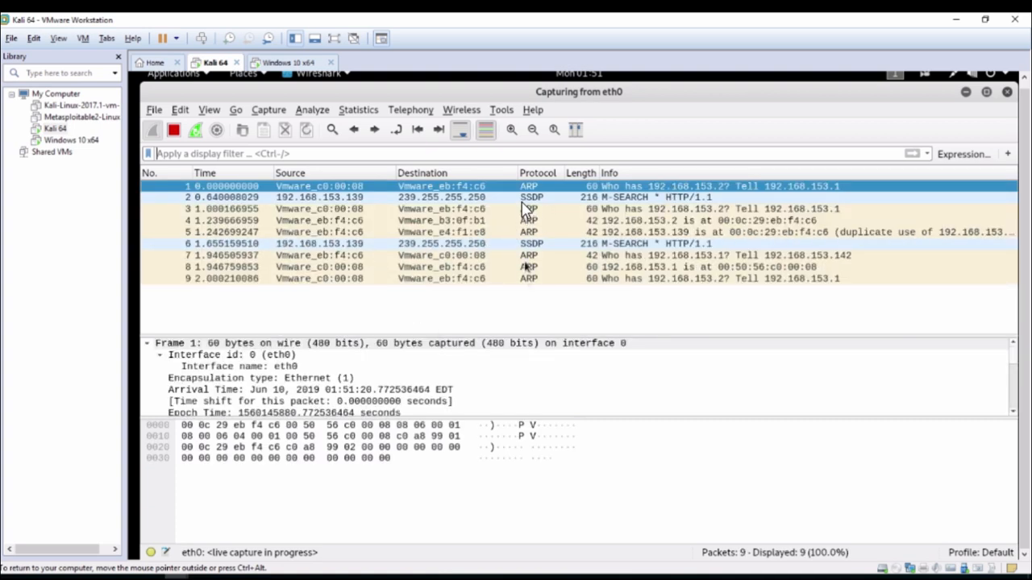
- Switch to the Windows 10 x64 virtual machine and open the Gmail page from the Google home page
left_click(278, 62)
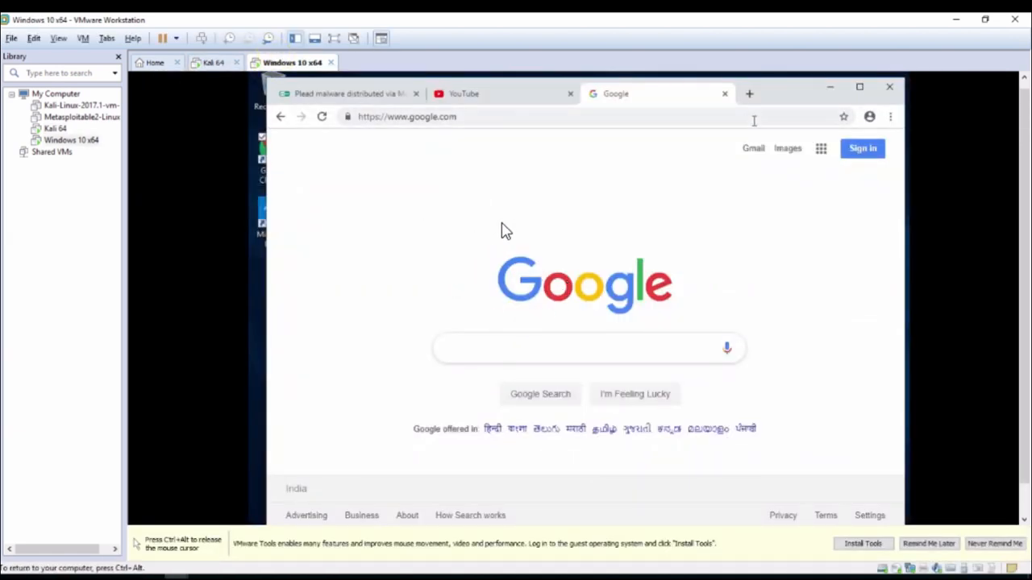
left_click(749, 153)
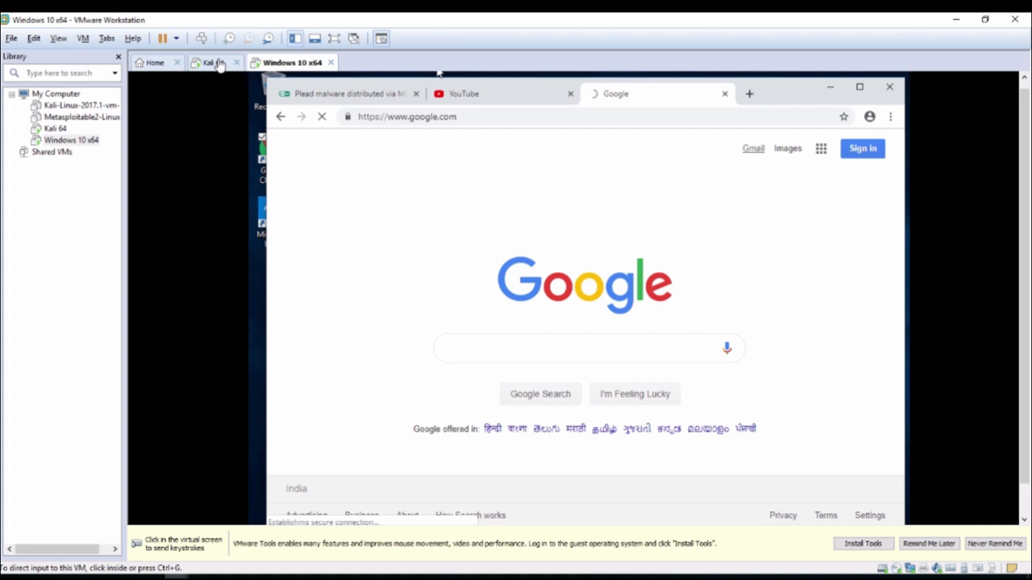
left_click(253, 284)
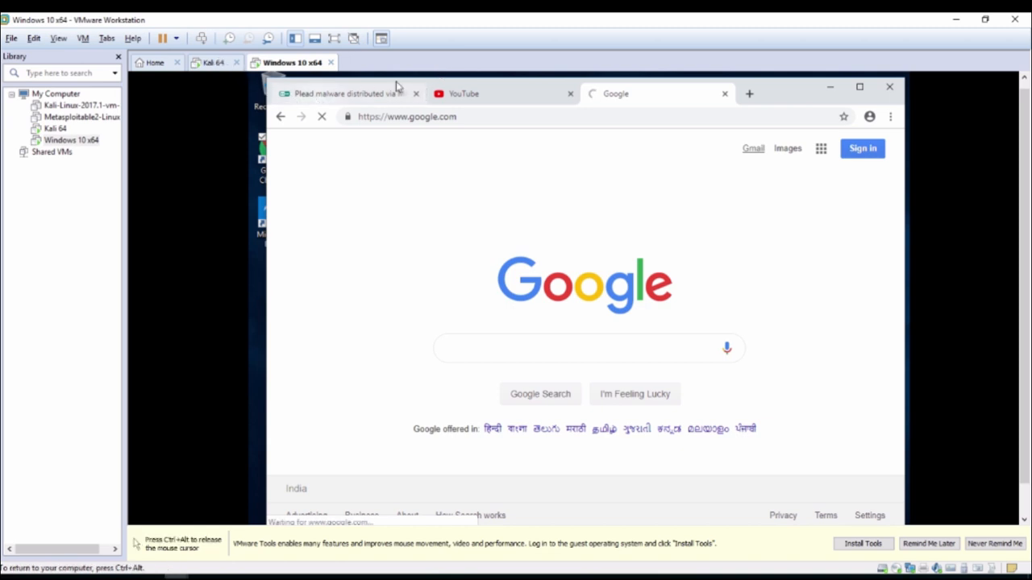
key("ctrl+alt")
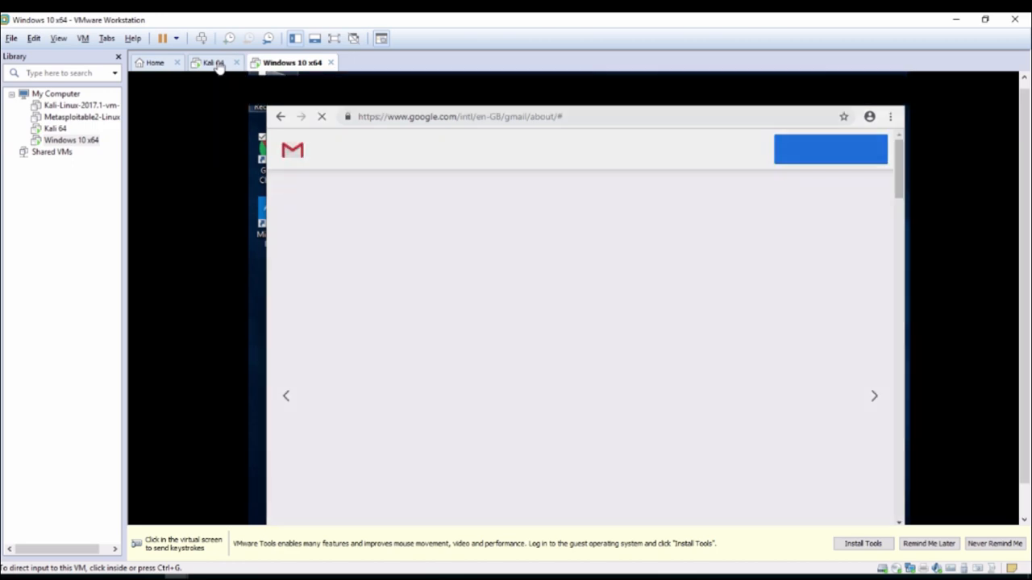
- Switch back to Kali 64 to view the live eth0 capture and highlight the trailing zero bytes of packet 1
left_click(220, 64)
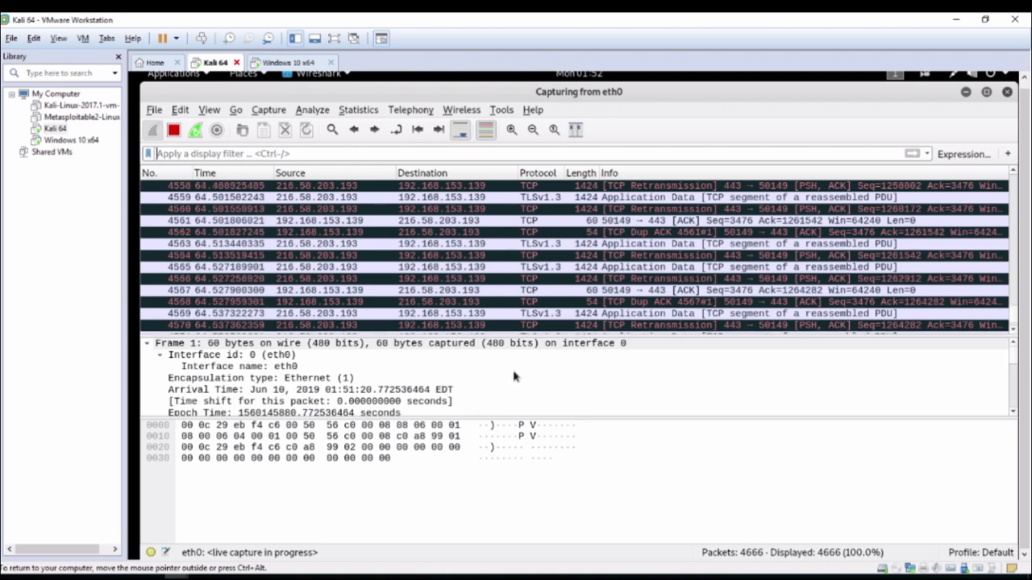
left_click(427, 436)
left_click(295, 458)
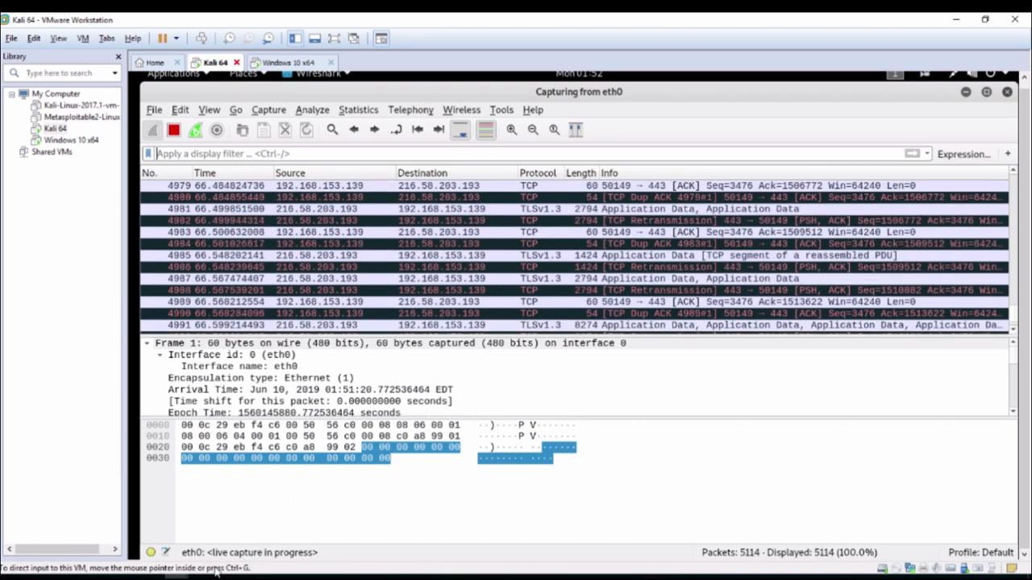